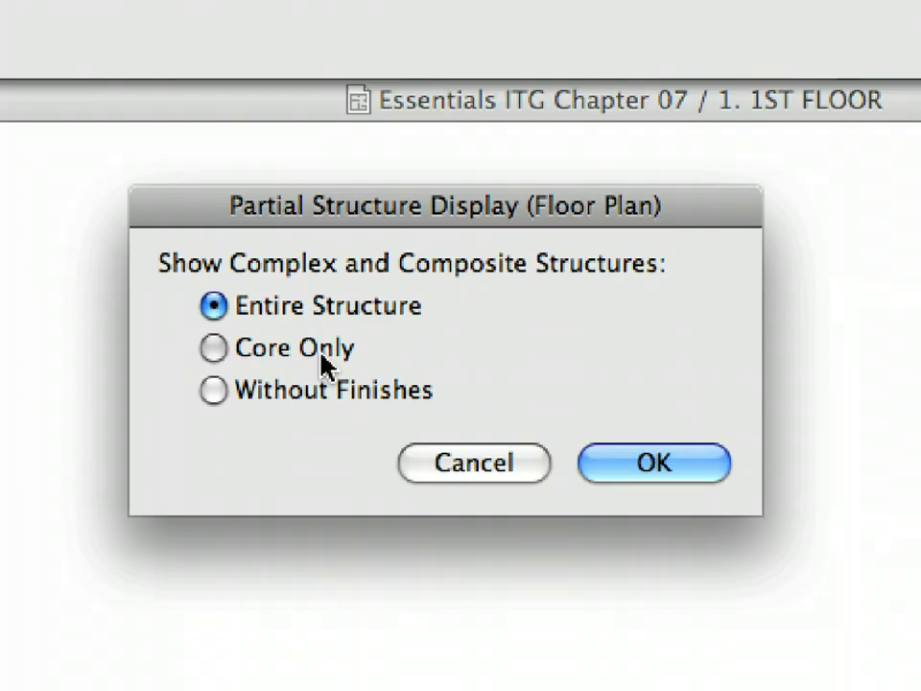
Show composite structures as core only, pick DWG publishing format, and dimension a wall vertically.
left_click(321, 354)
left_click(683, 466)
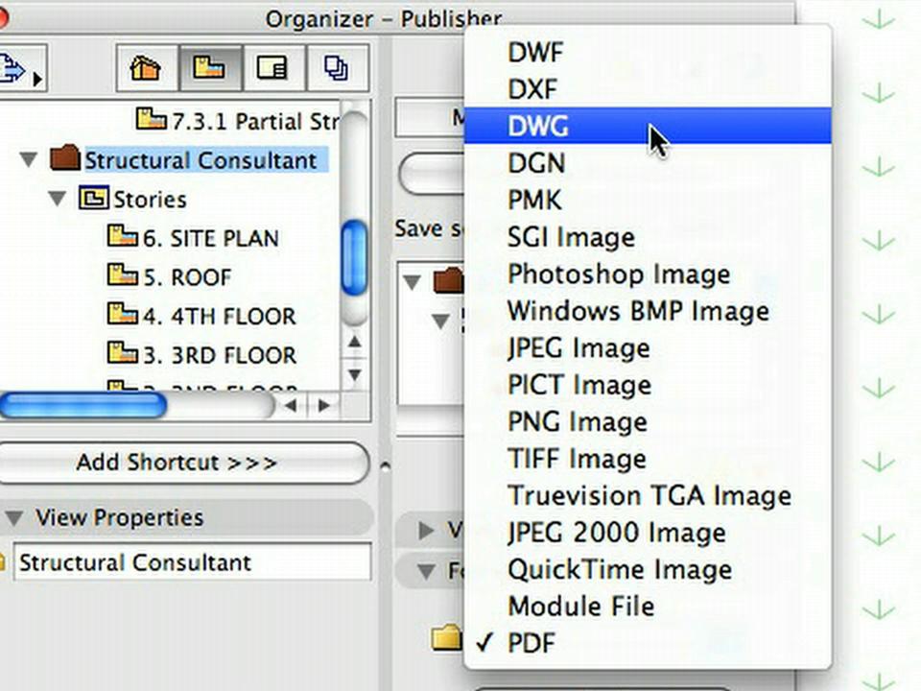
left_click(650, 126)
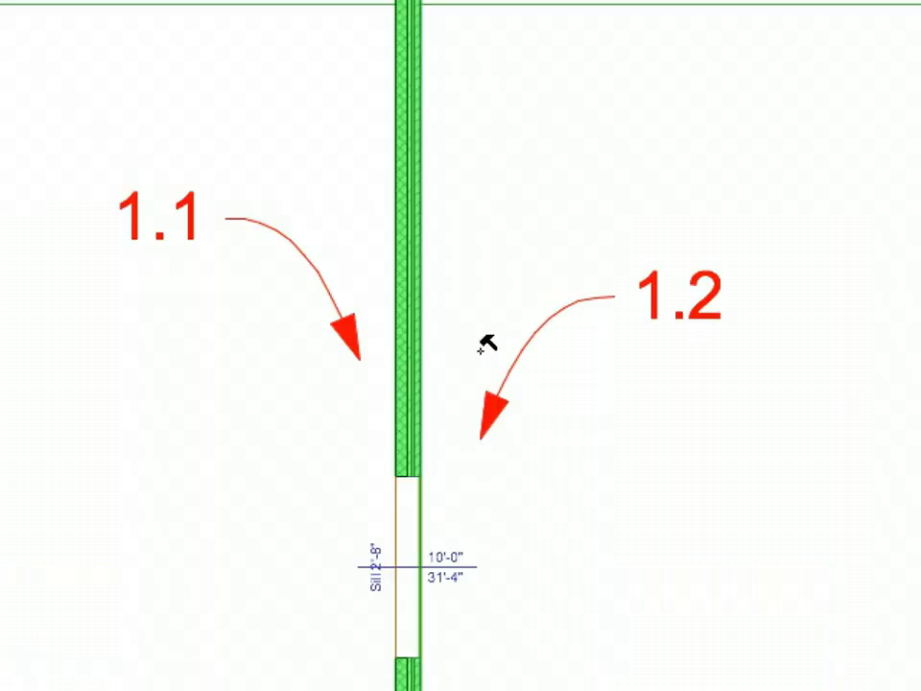
left_click(480, 350)
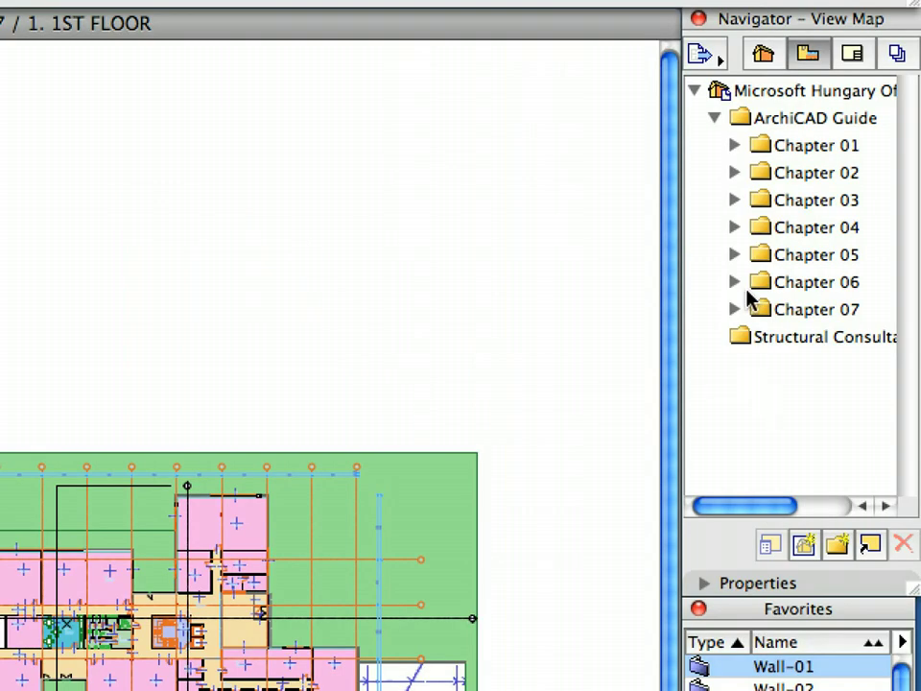
Open the 7.1.1 Dimensioning view from Chapter 07 > 7.1 in the Navigator.
left_click(735, 309)
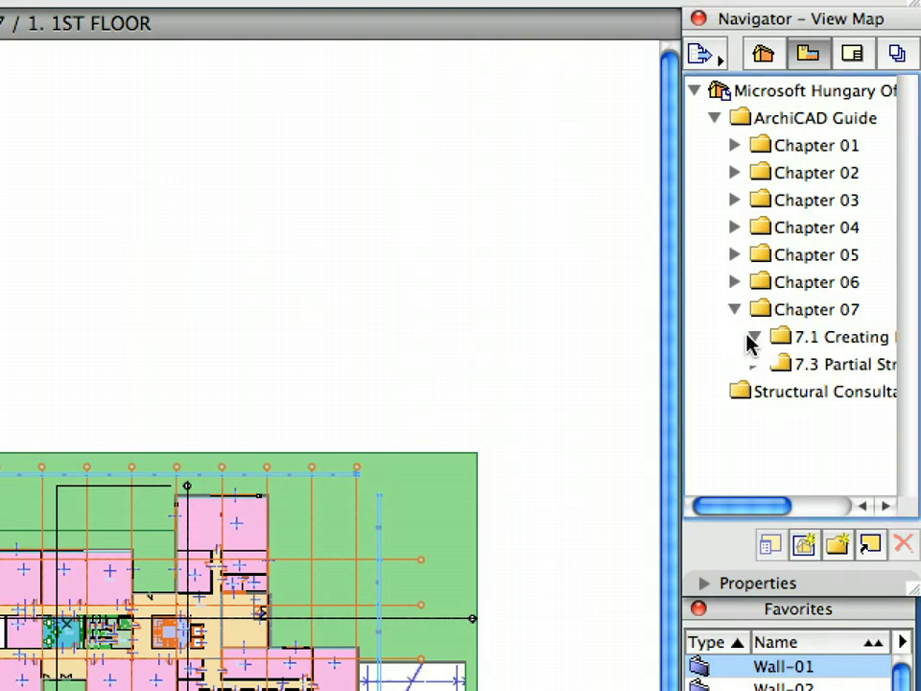
left_click(752, 337)
left_click_drag(761, 506, 801, 507)
left_click(795, 371)
double_click(797, 376)
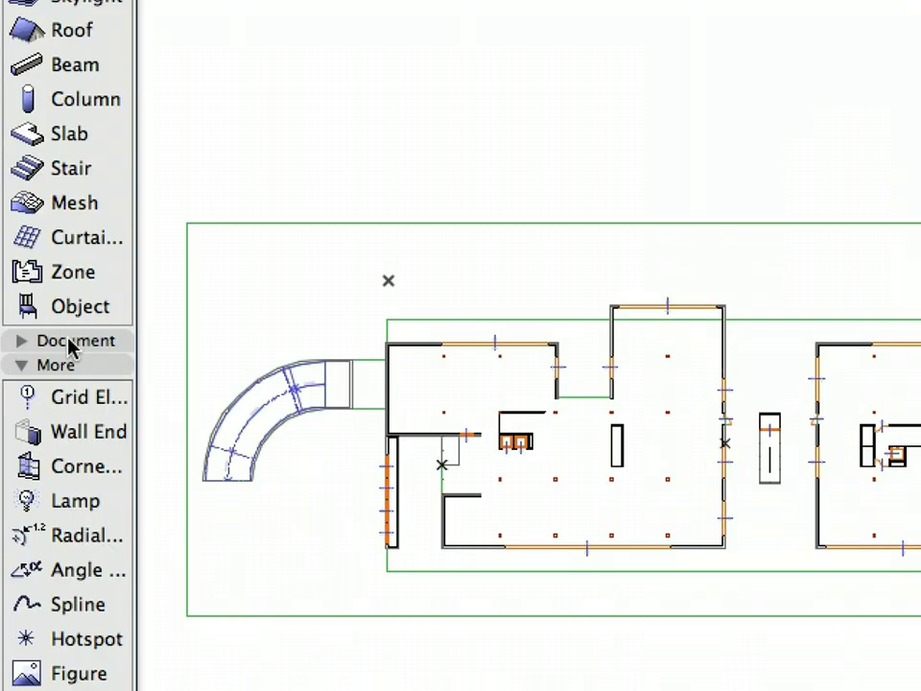
Pick the linear Dimension tool from the Document toolbox and toggle group behaviour.
left_click(69, 342)
left_click(81, 374)
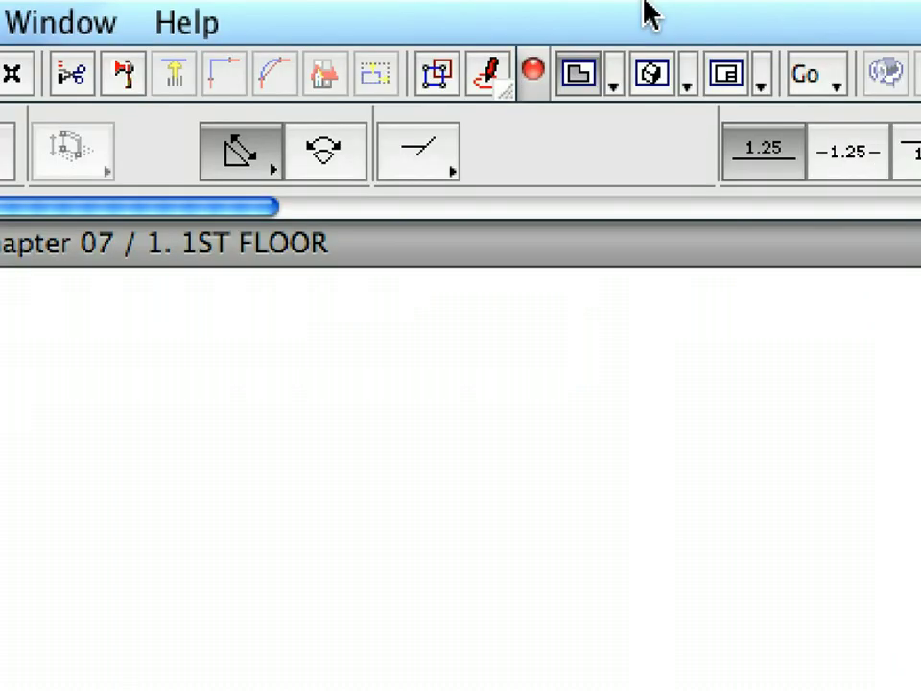
left_click(439, 85)
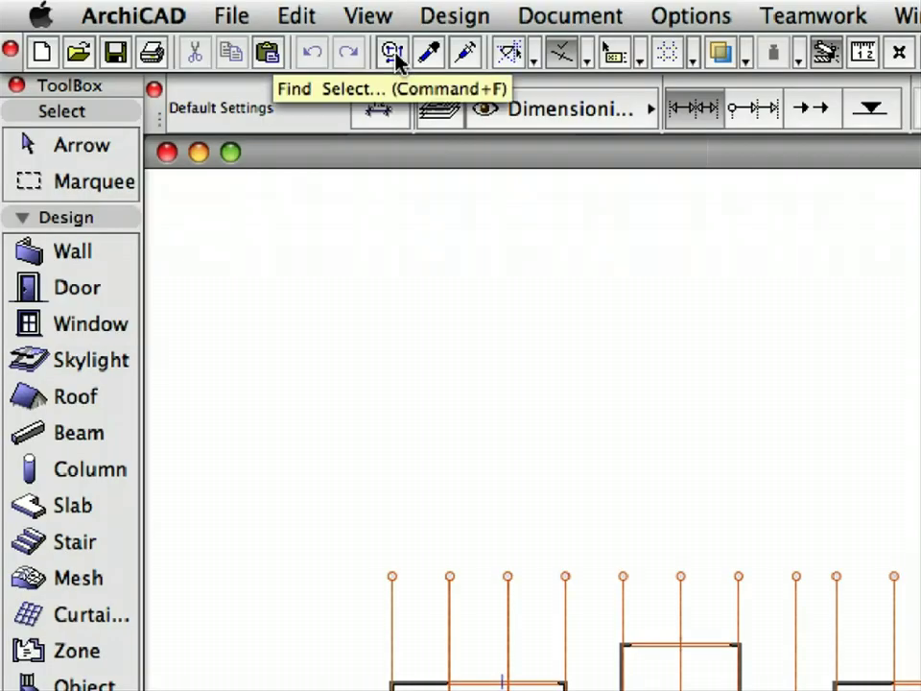
Use Find & Select's All Profiled Ext. Walls criteria set to select the 23 Ex-Conc+Brick walls.
left_click(393, 55)
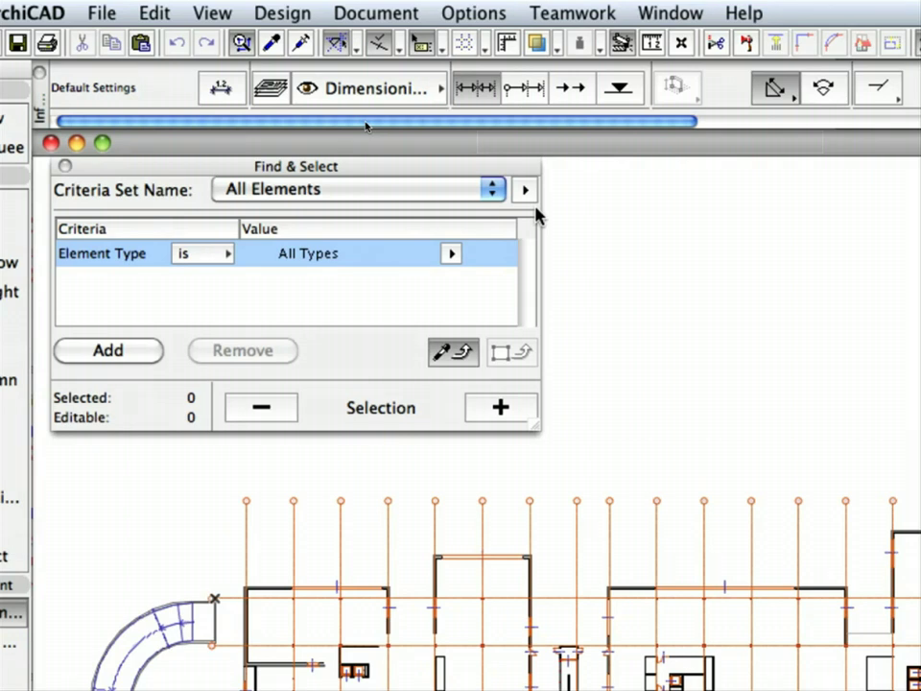
left_click(446, 196)
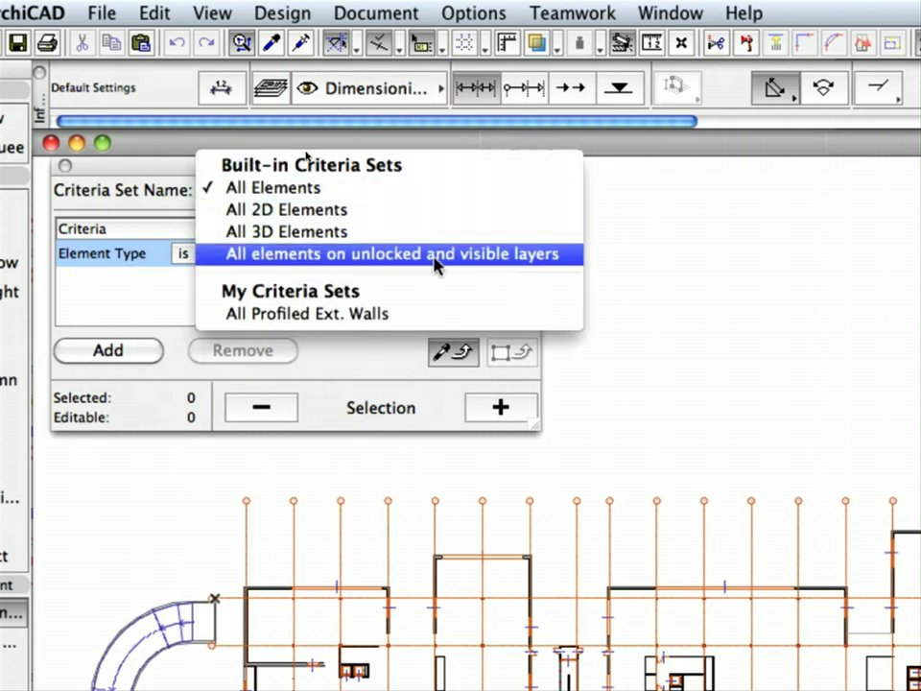
left_click(449, 315)
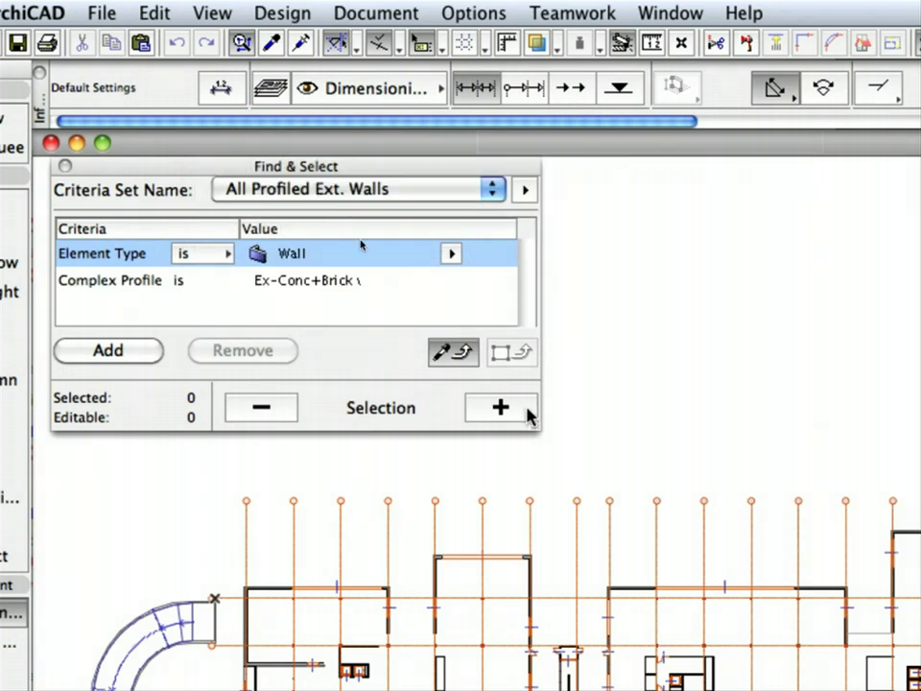
left_click(500, 408)
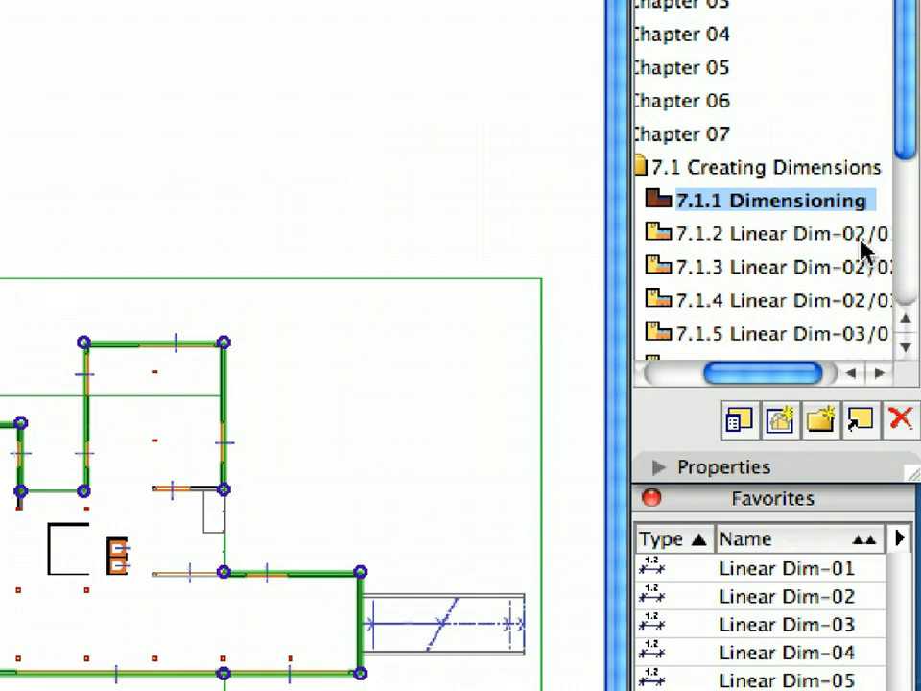
Set Exterior Dimensioning to object centers, overall dimension, 1'-8" spacing and all four sides.
left_click(864, 238)
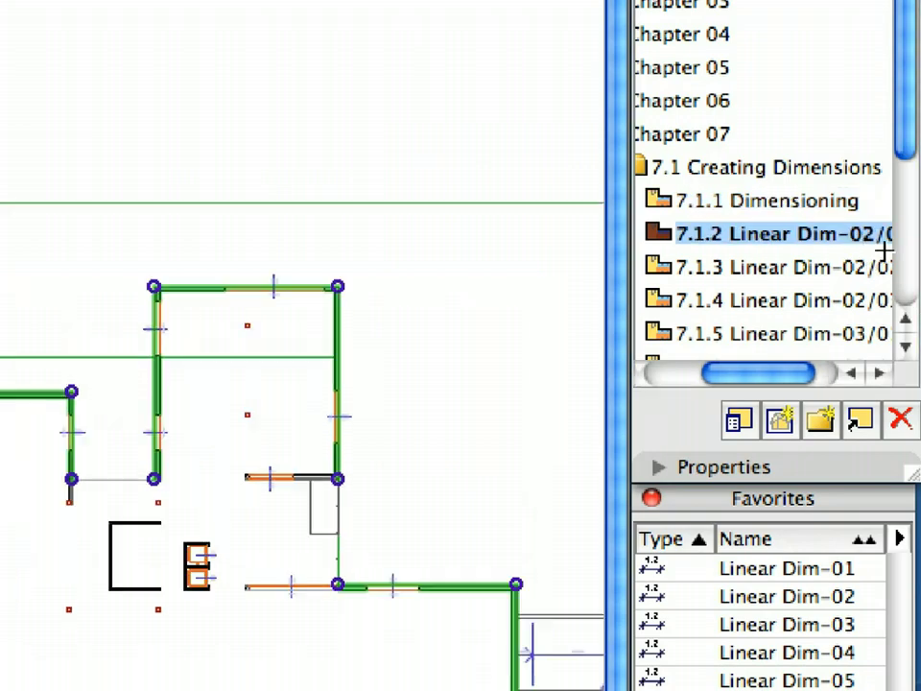
left_click(768, 200)
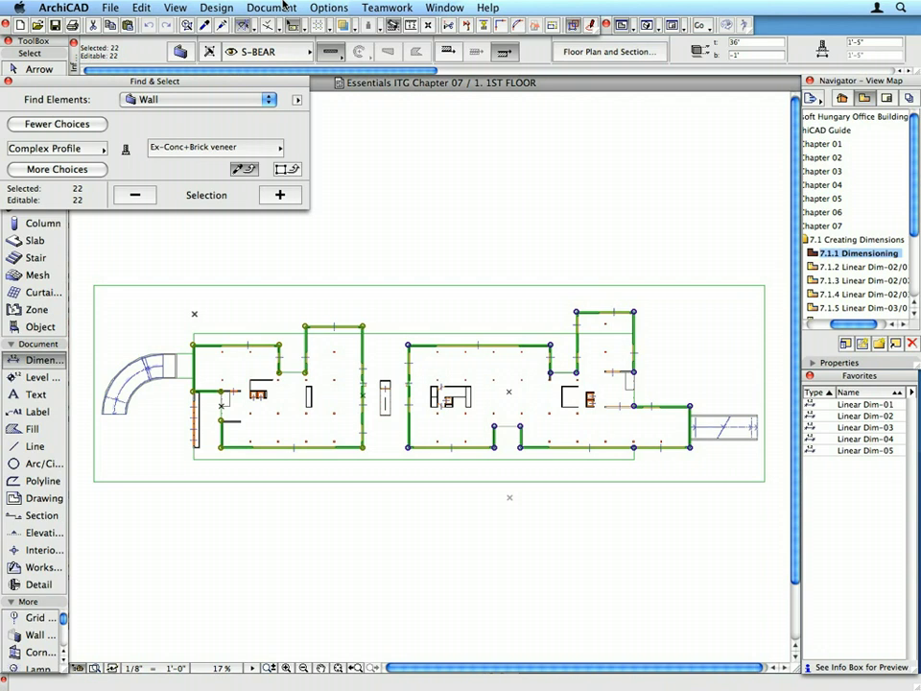
left_click(272, 8)
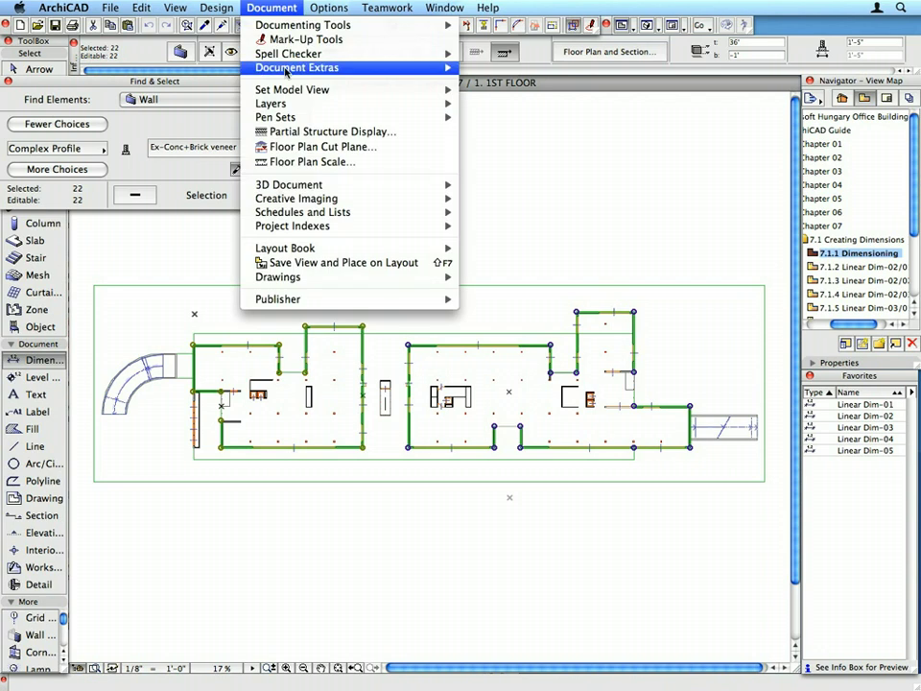
mouse_move(288, 68)
mouse_move(523, 91)
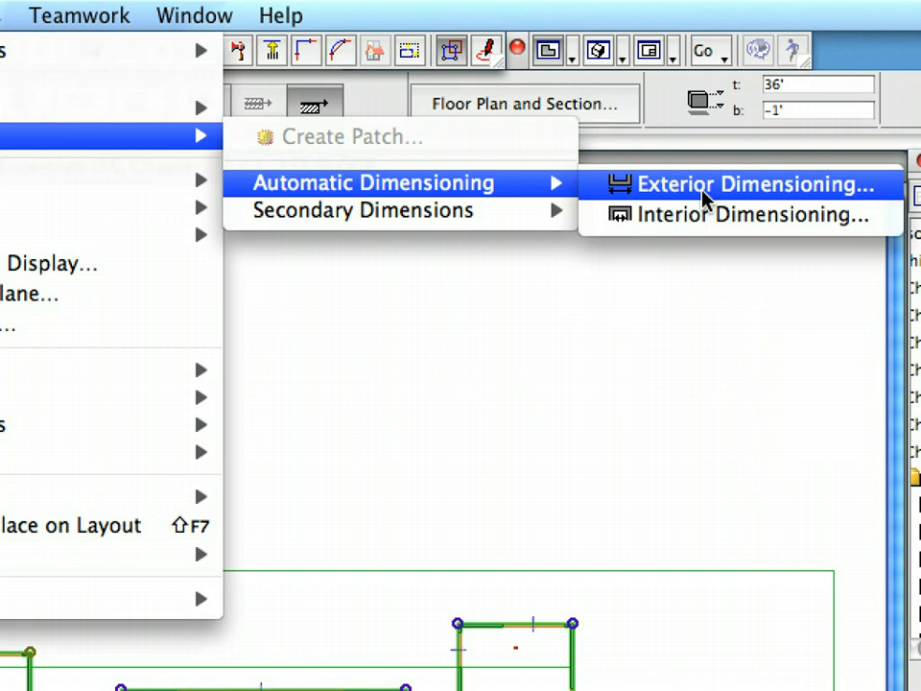
left_click(704, 192)
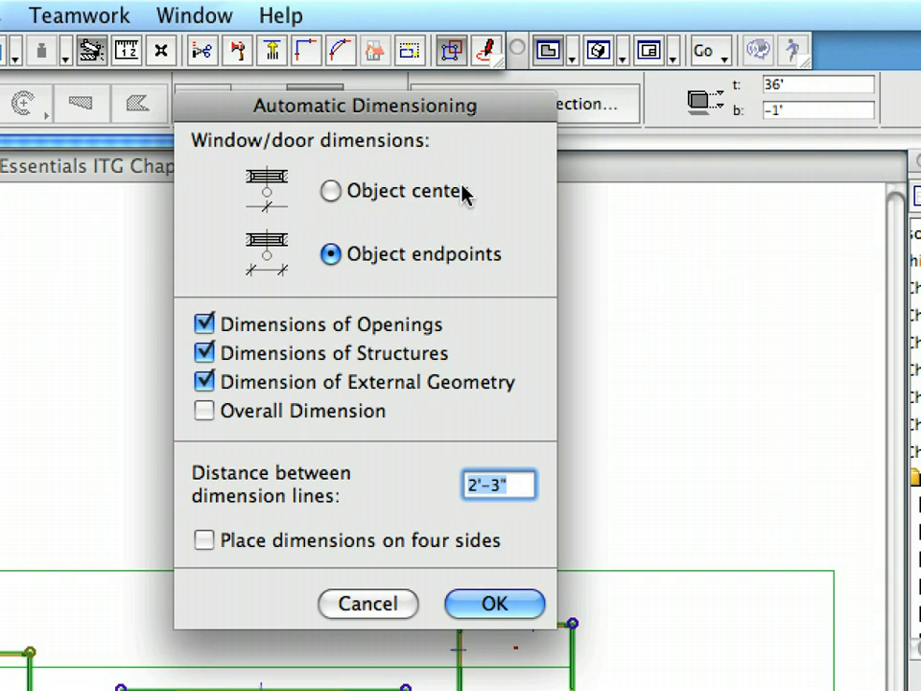
left_click(389, 195)
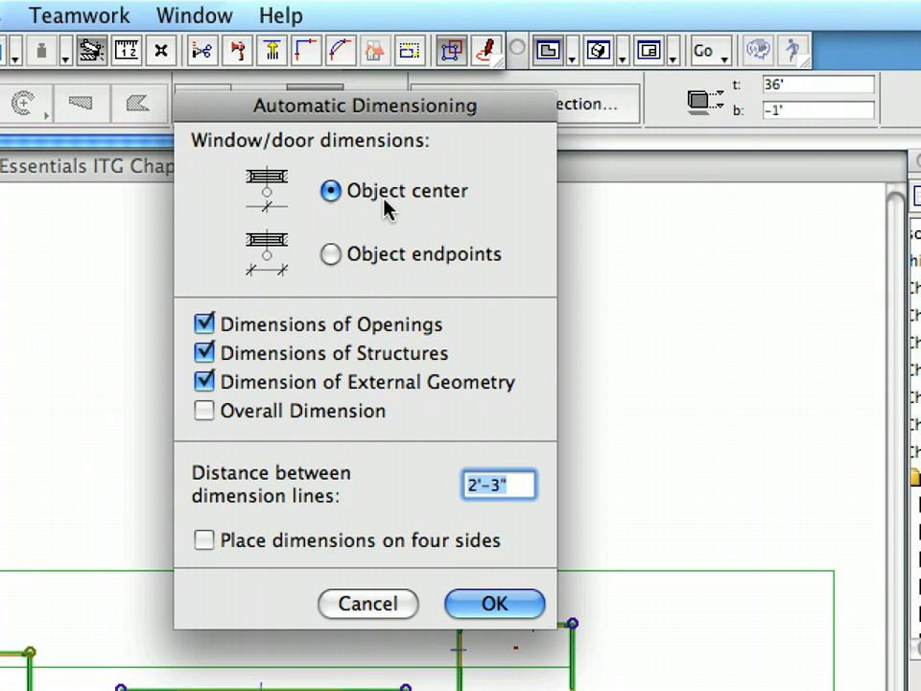
left_click(349, 413)
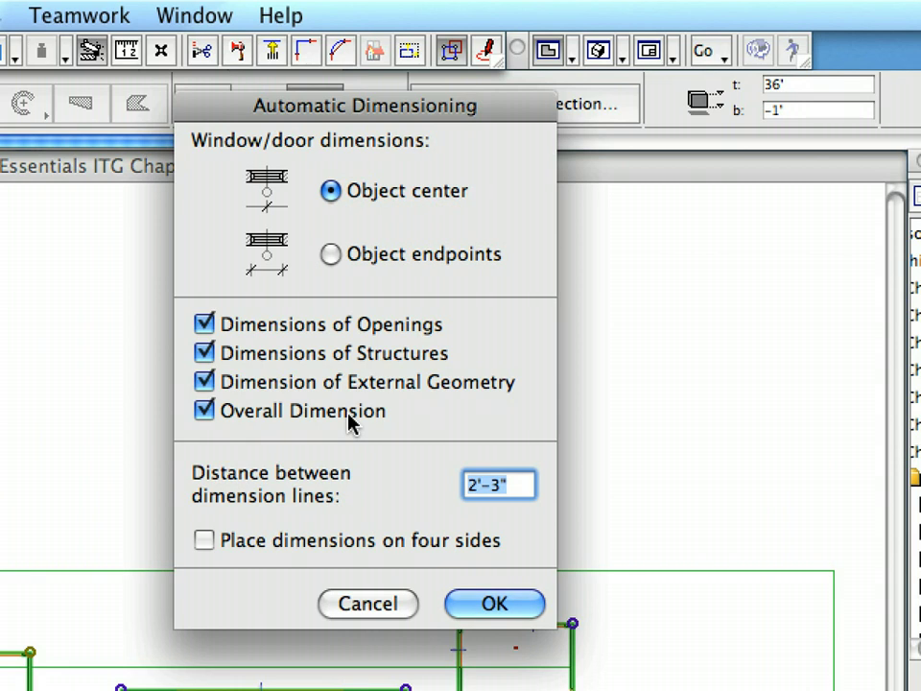
type("1-8")
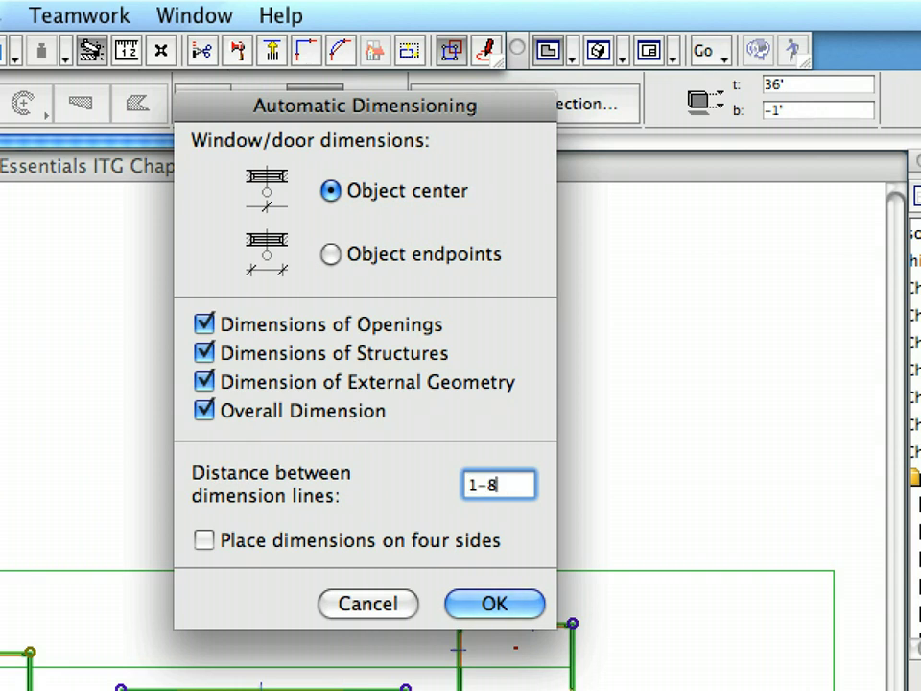
left_click(331, 545)
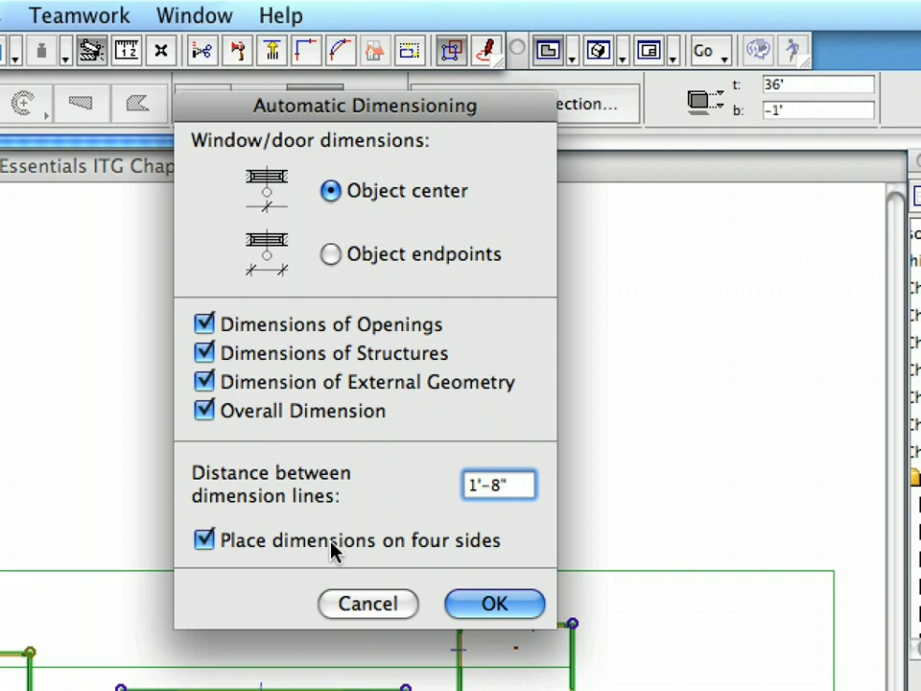
left_click(518, 612)
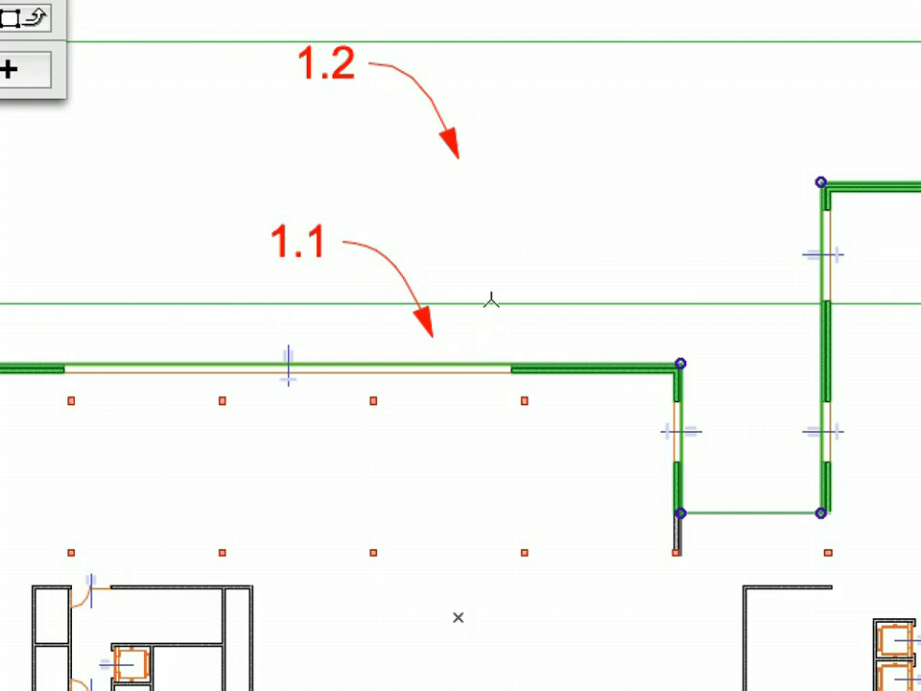
Place the automatic exterior chains at mark 1.2, then close the Find & Select palette.
left_click(489, 157)
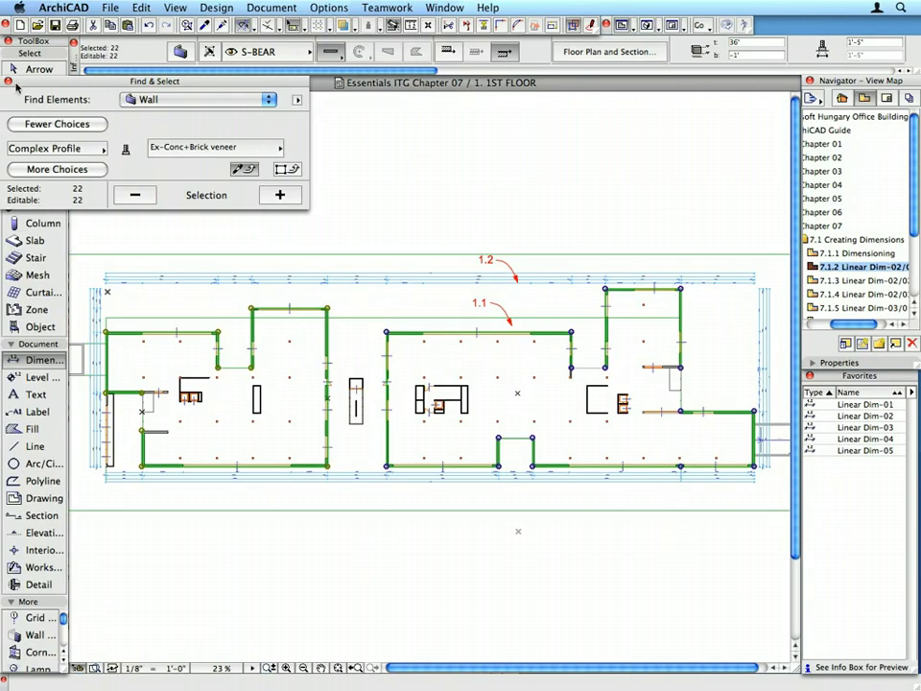
left_click(9, 82)
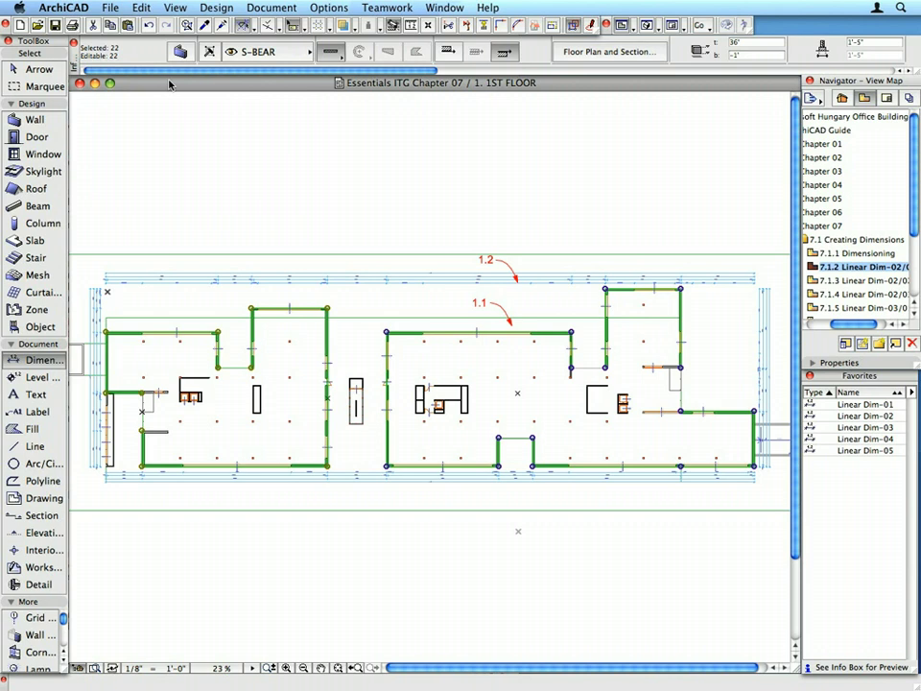
scroll(864, 240, "down", 3)
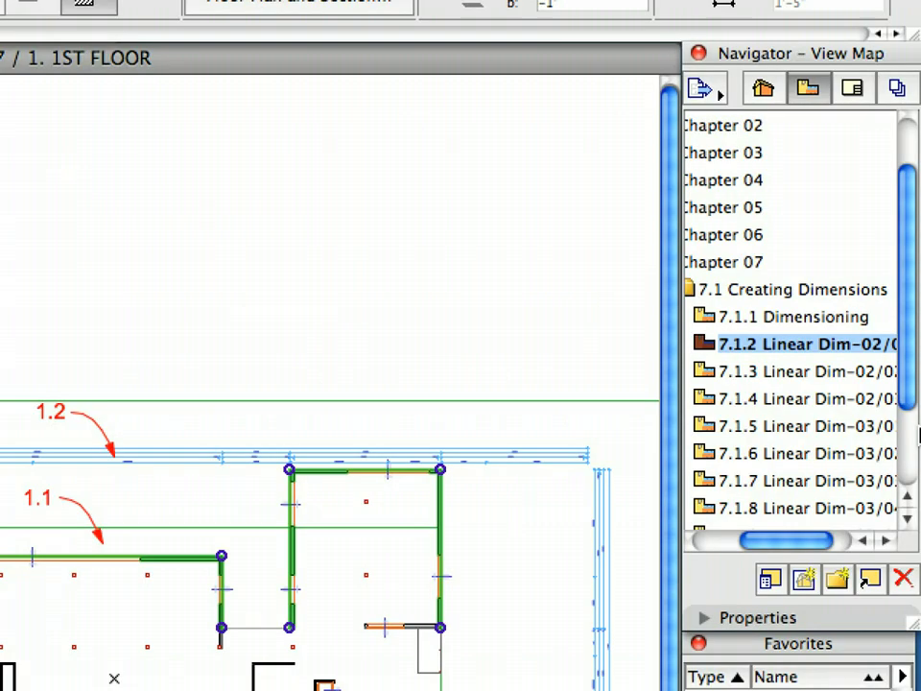
Open the 7.1.3 Linear Dim view, suspend groups, and select the vertical corner wall.
left_click(846, 374)
double_click(844, 376)
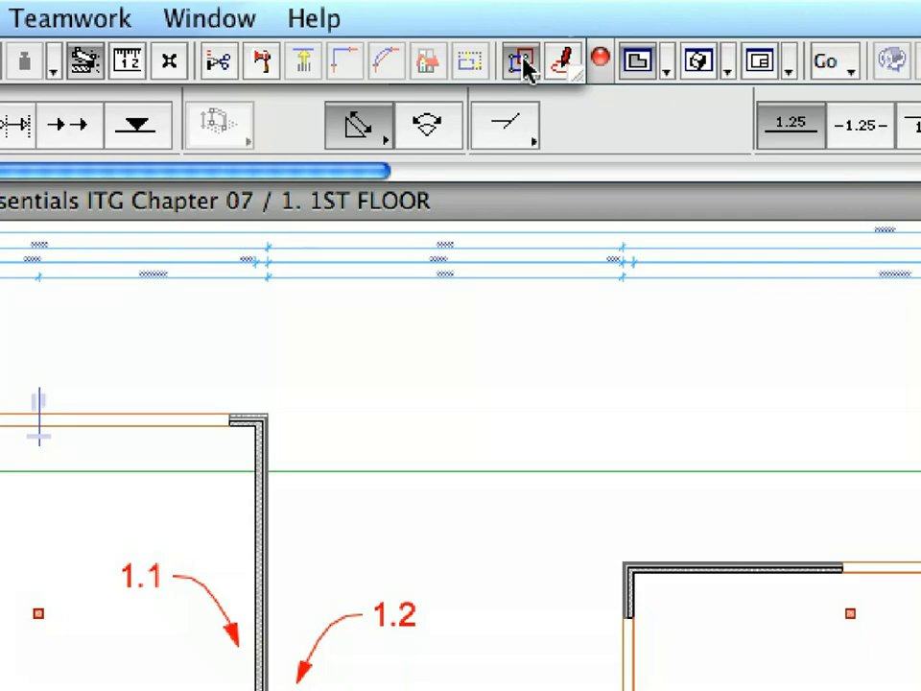
left_click(523, 68)
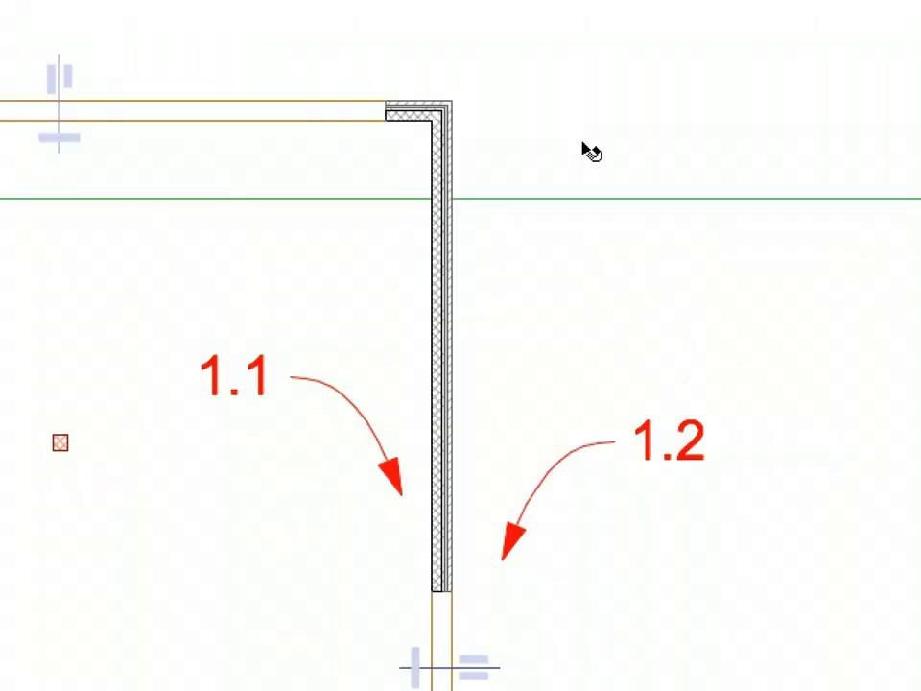
left_click(437, 302)
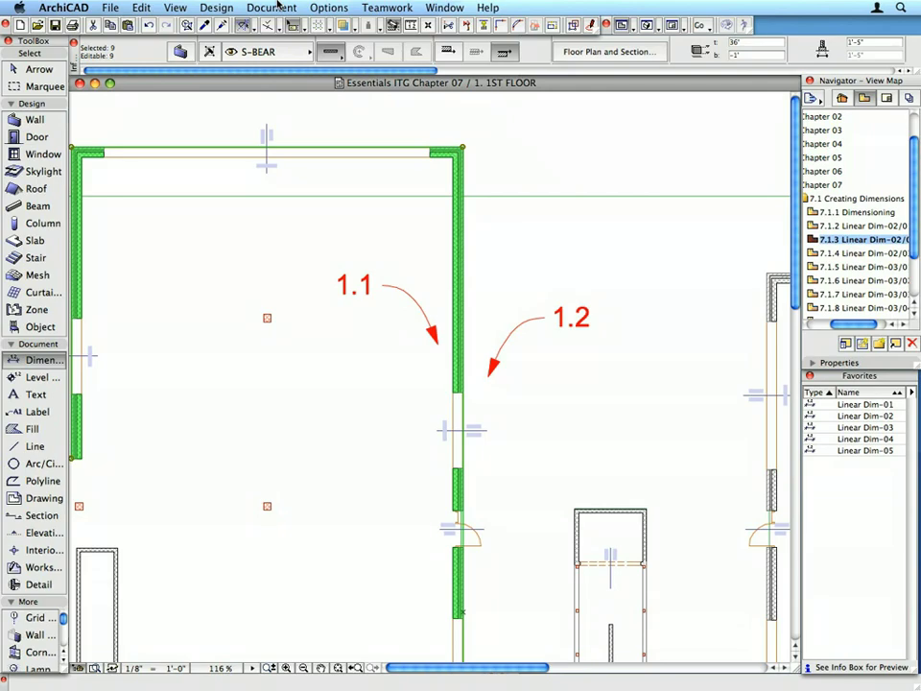
Run Exterior Dimensioning on the selected wall with four-sides placement unchecked.
left_click(274, 8)
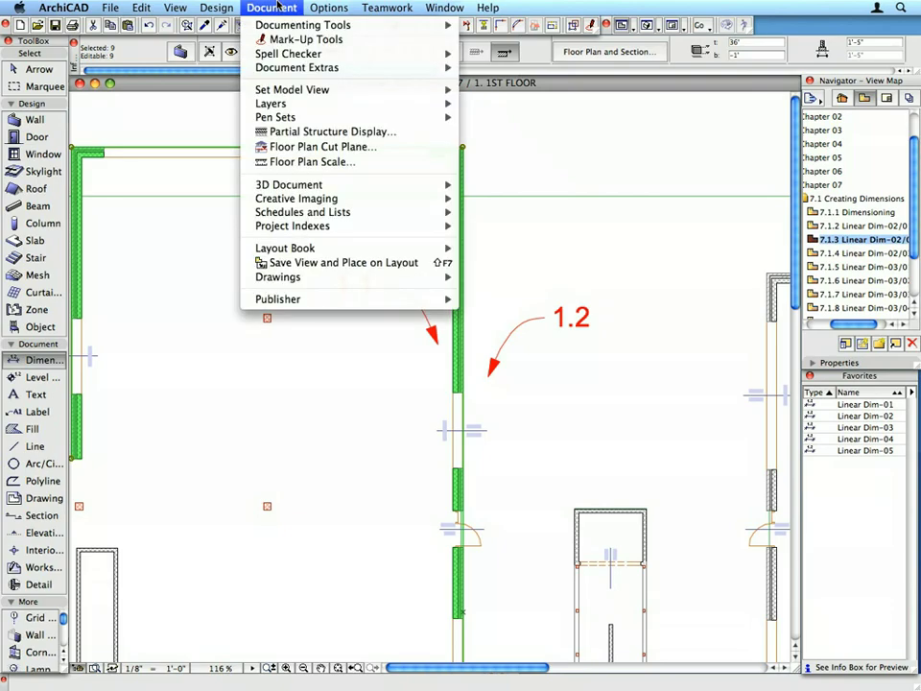
mouse_move(285, 67)
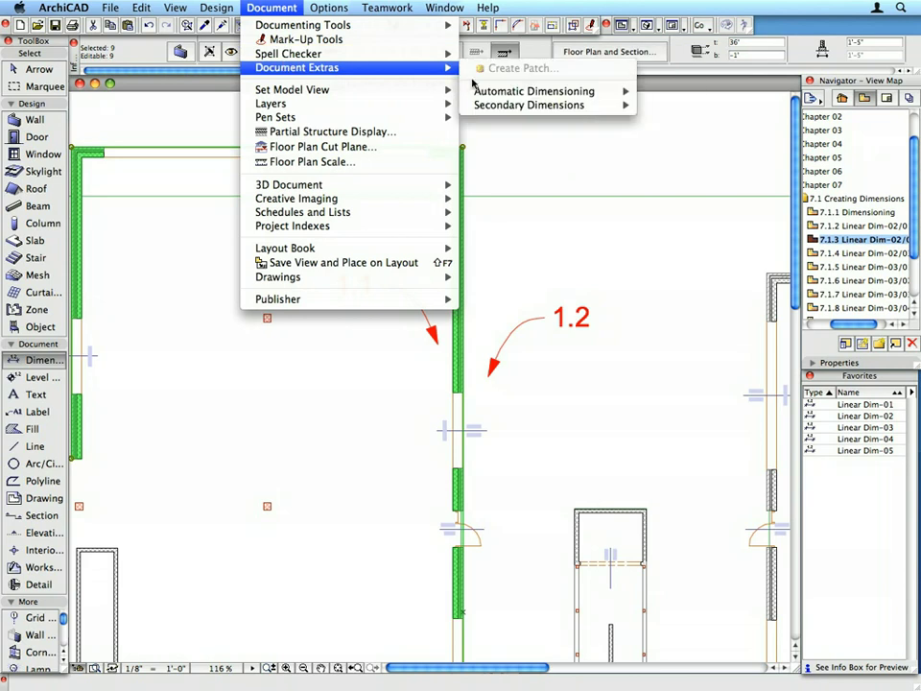
mouse_move(499, 91)
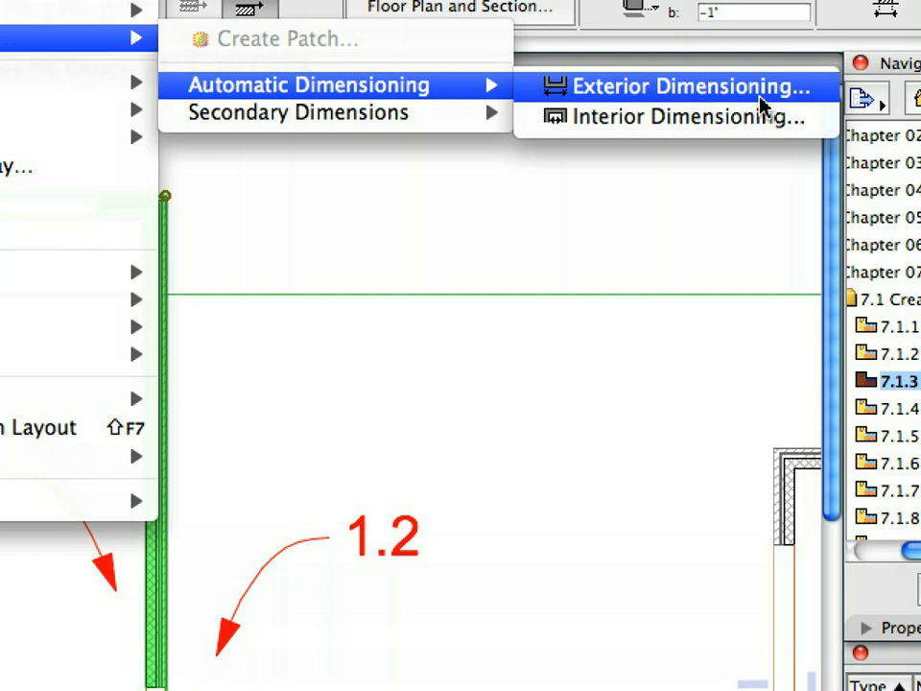
left_click(765, 106)
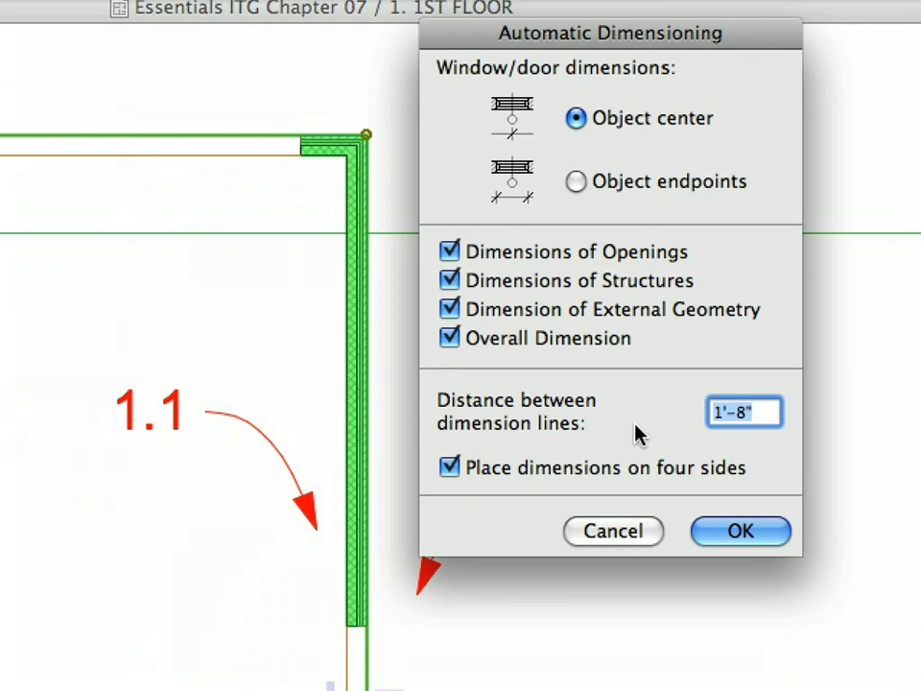
left_click(610, 471)
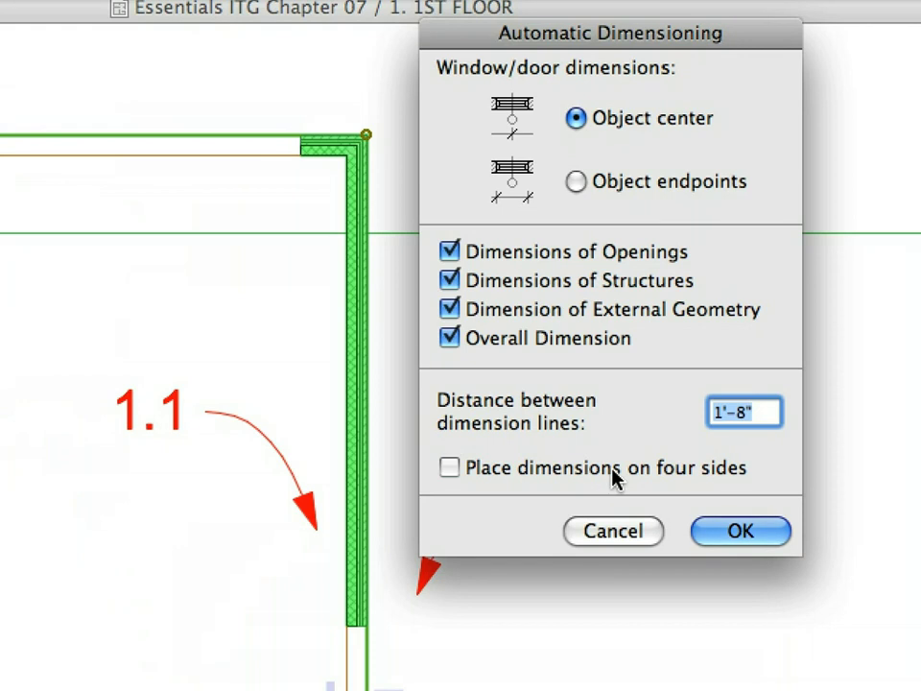
left_click(744, 534)
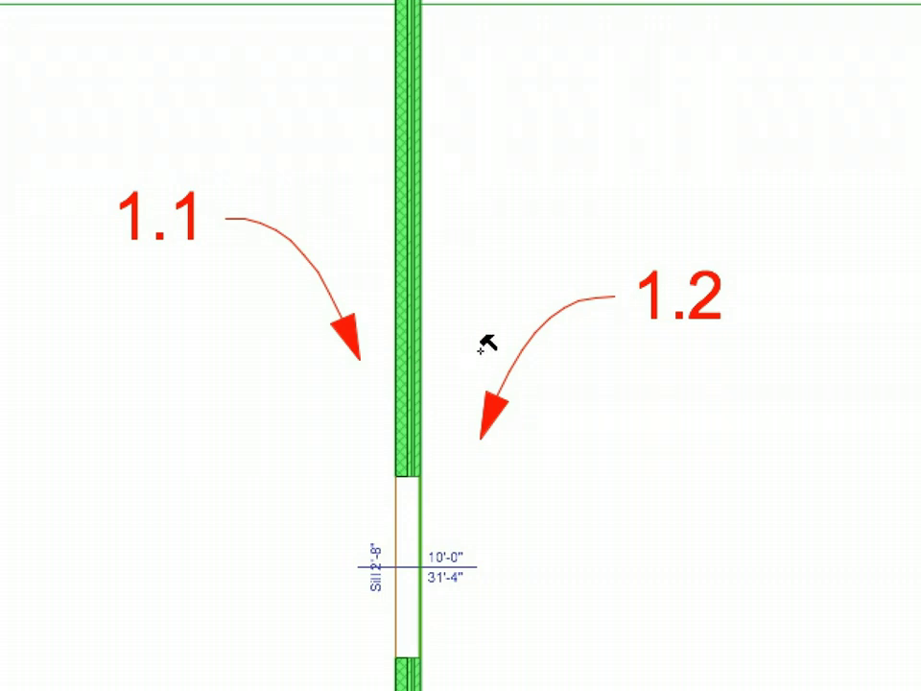
Place the chains right of the wall, deselect, and switch to the 7.1.4 saved view.
left_click_drag(485, 344, 480, 354)
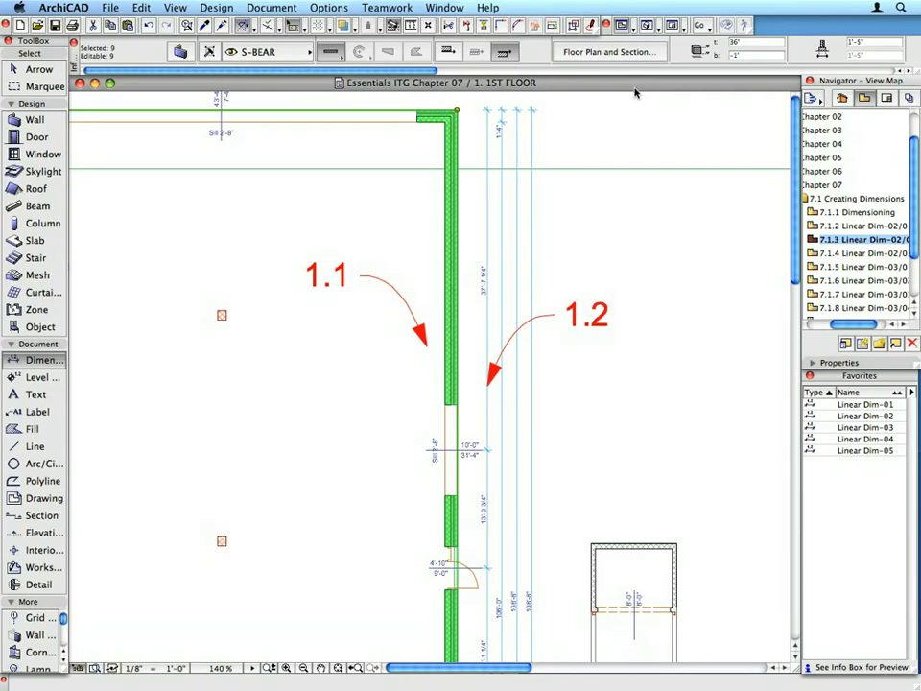
key("Escape")
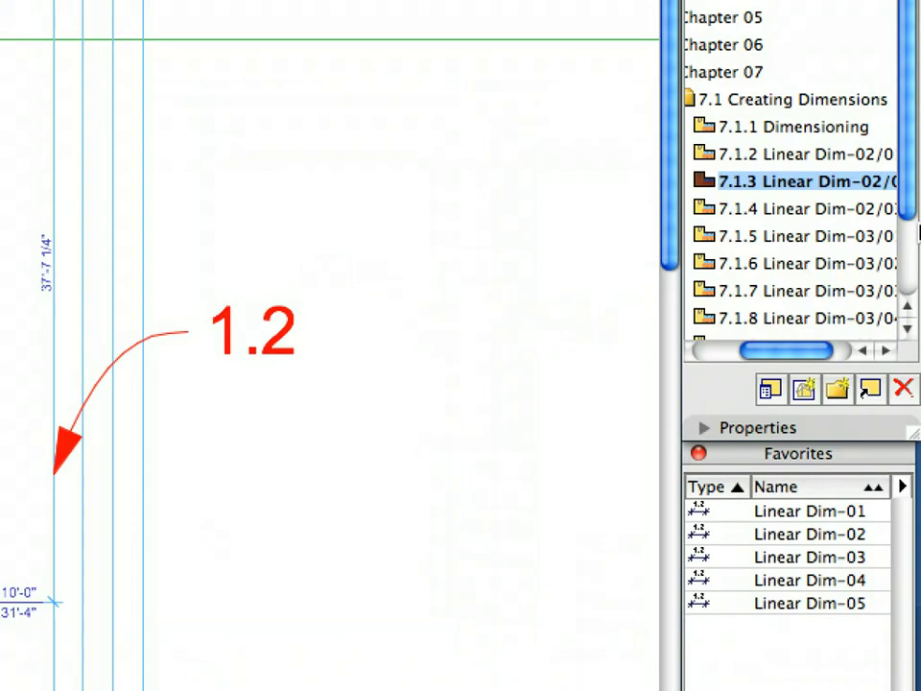
left_click(835, 214)
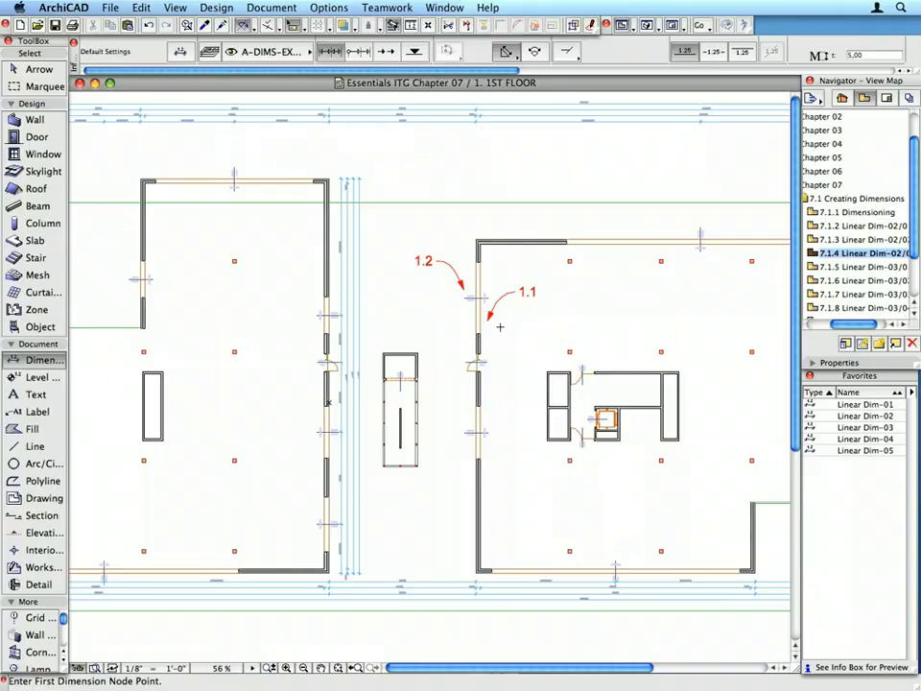
Select the left exterior wall group and accept the Exterior Dimensioning settings.
scroll(82, 352, "up", 3)
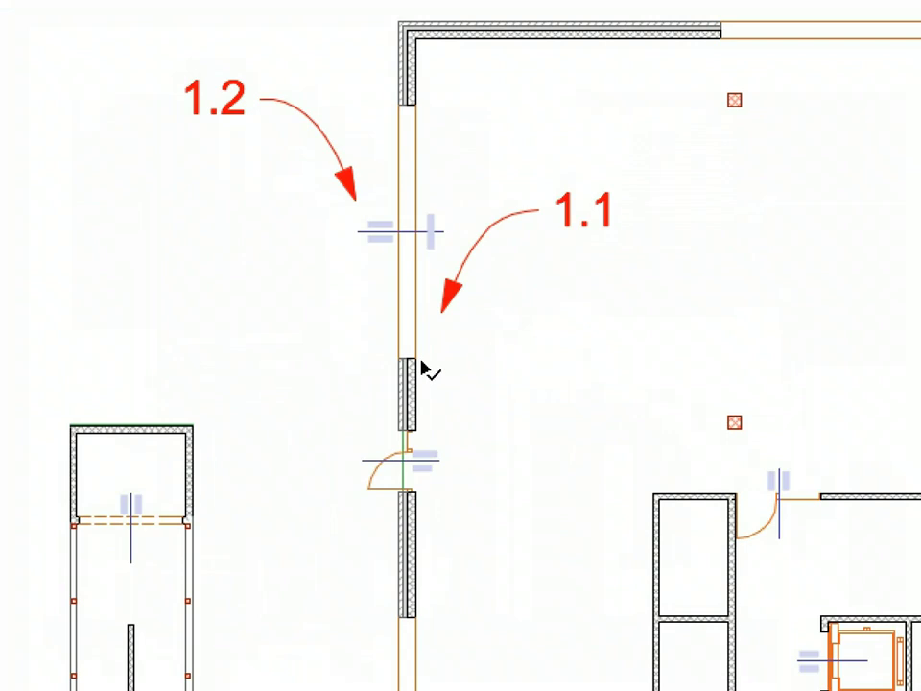
left_click(416, 379)
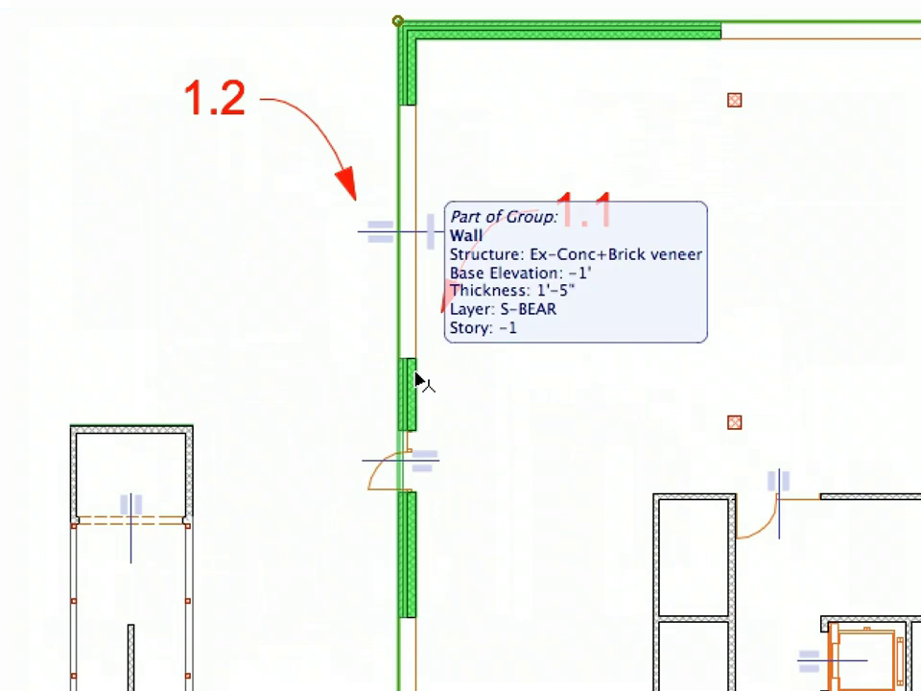
left_click(272, 7)
mouse_move(297, 67)
mouse_move(534, 92)
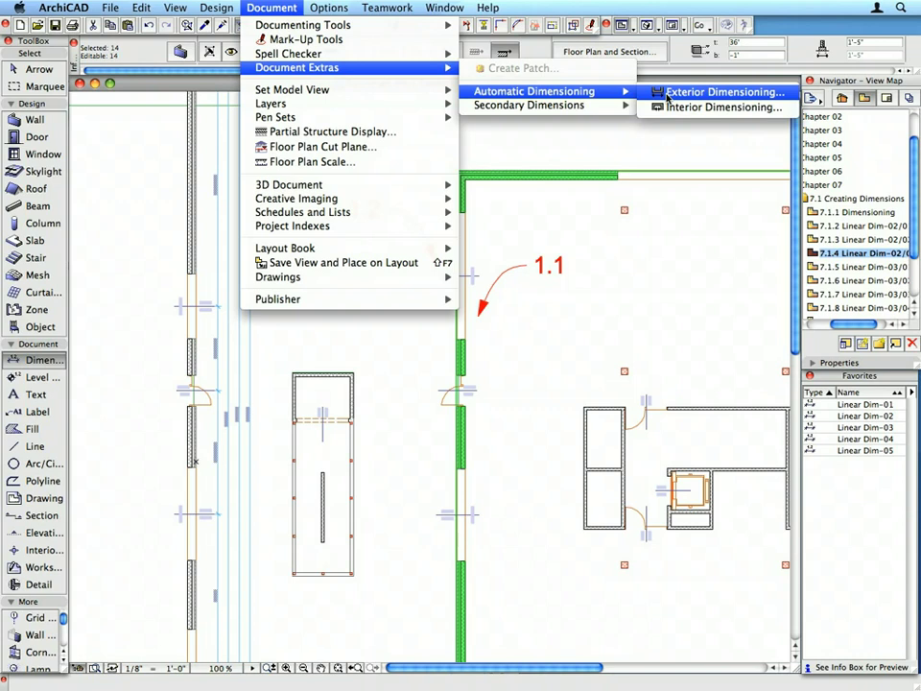
left_click(667, 93)
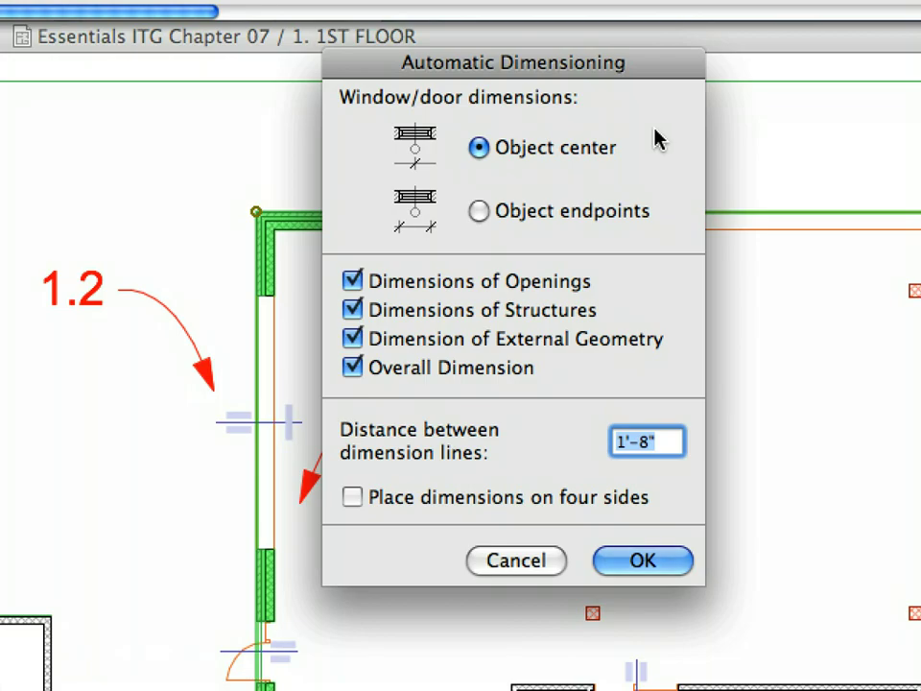
left_click(643, 561)
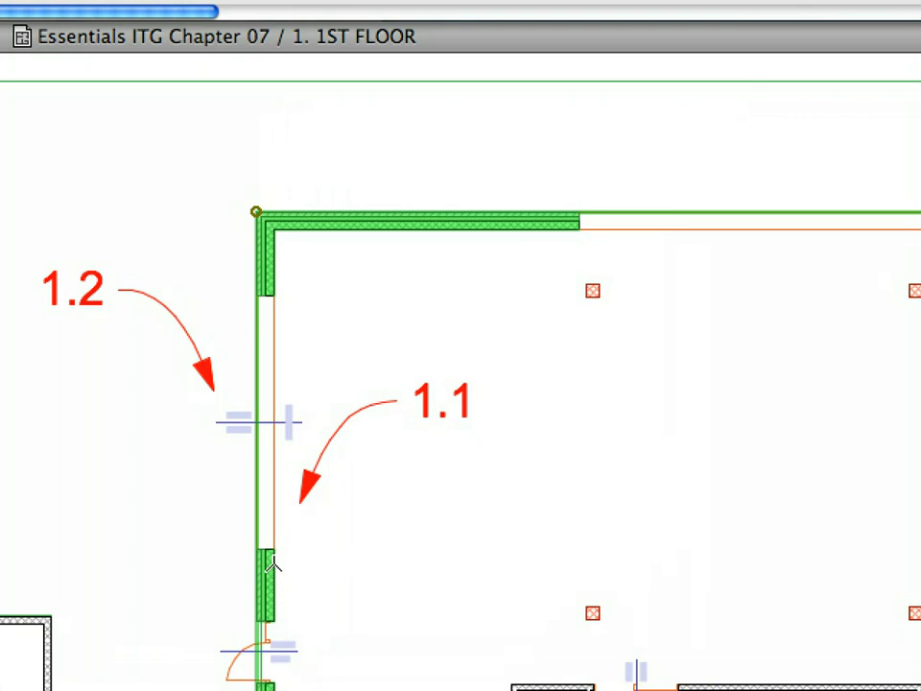
Place the exterior chains just left of the wall at mark 1.2 and deselect.
left_click(207, 501)
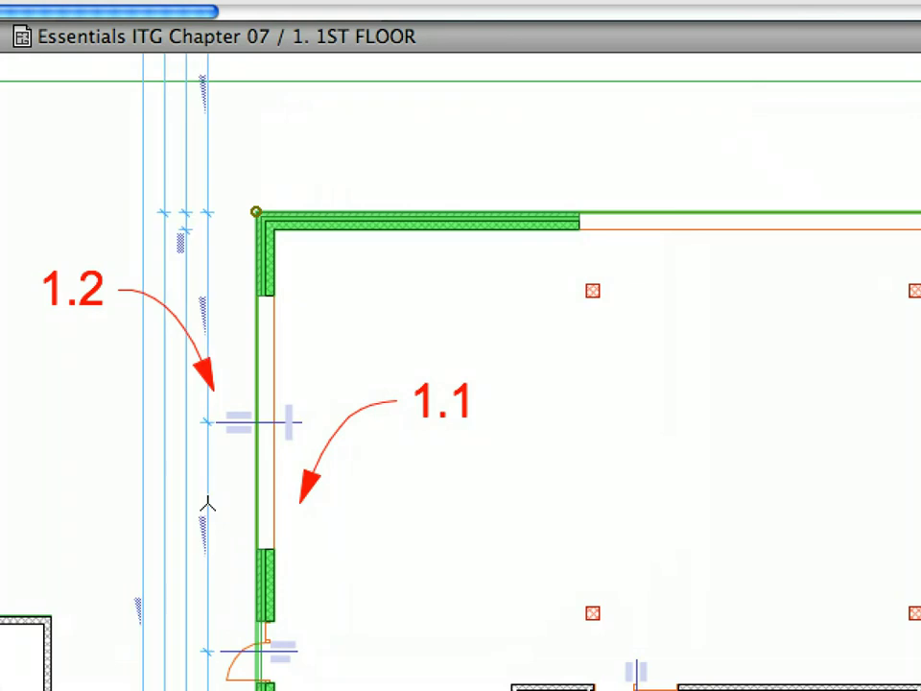
left_click(214, 512)
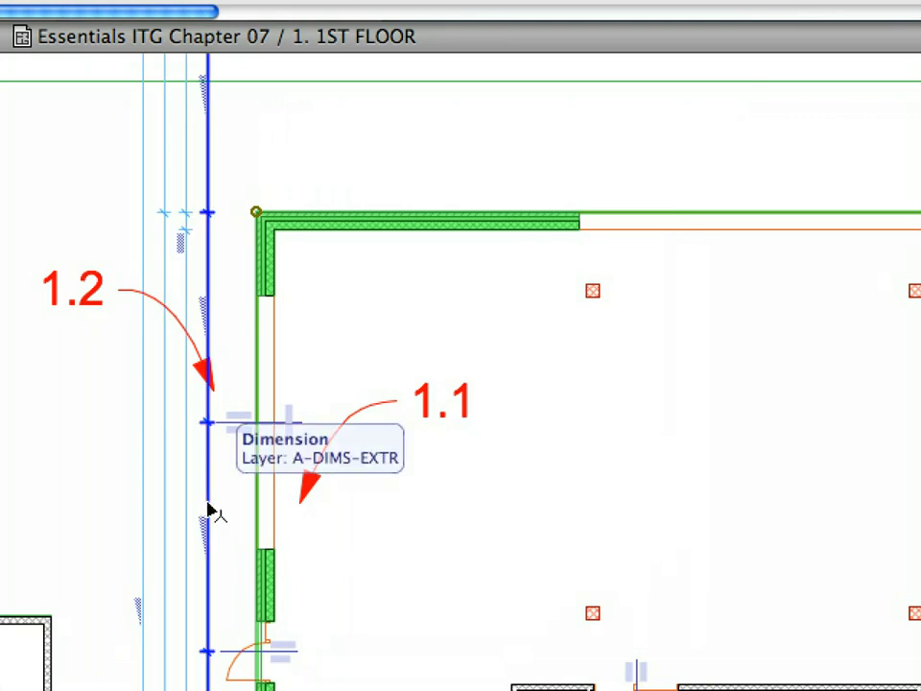
key("Escape")
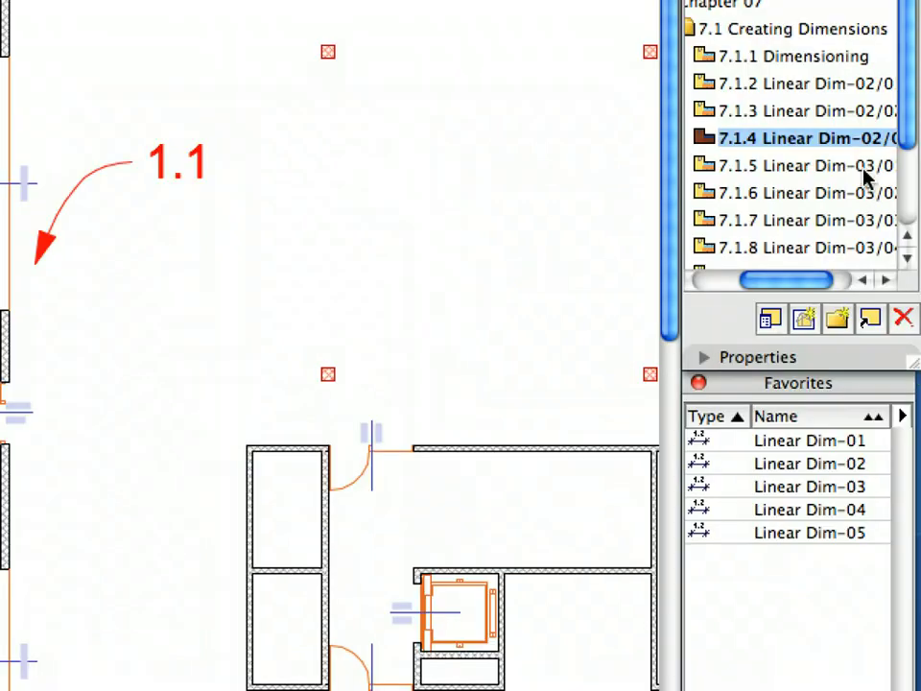
Open 7.1.5 with the Linear Dim-03 favorite, groups suspended and rectangle selection chosen.
double_click(845, 166)
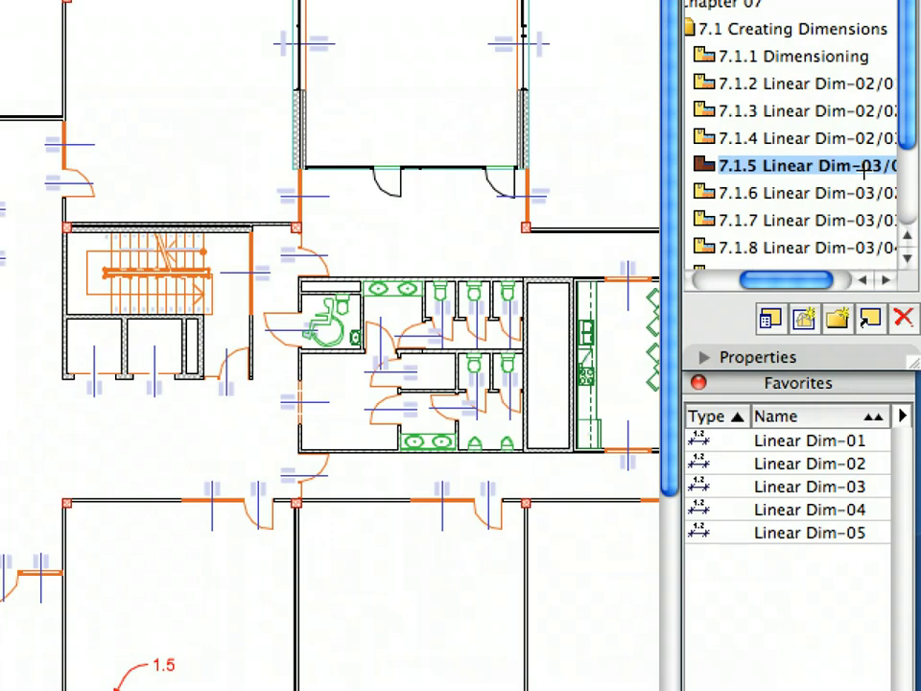
left_click(869, 463)
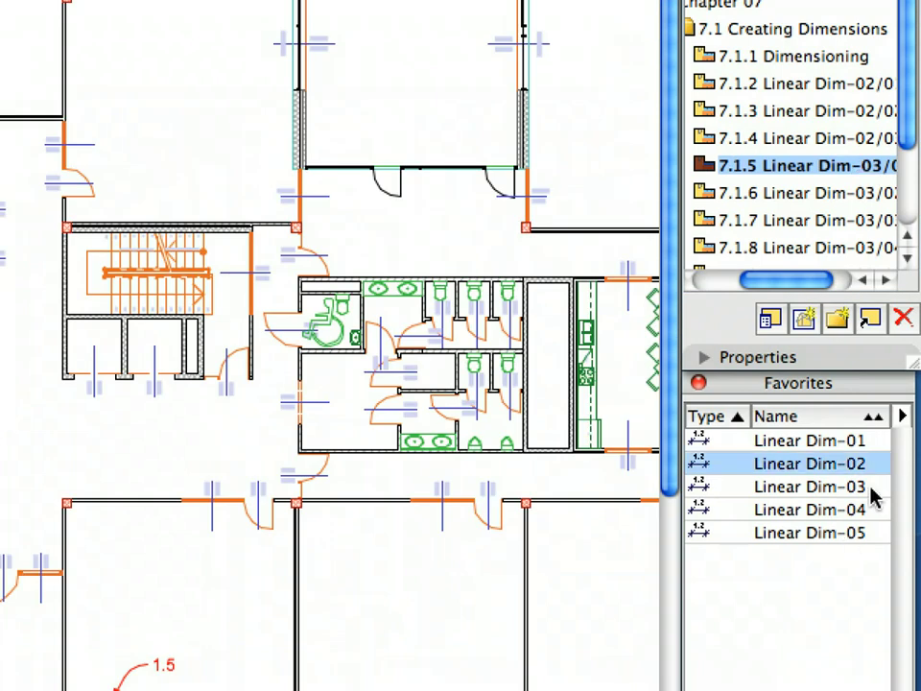
left_click(875, 491)
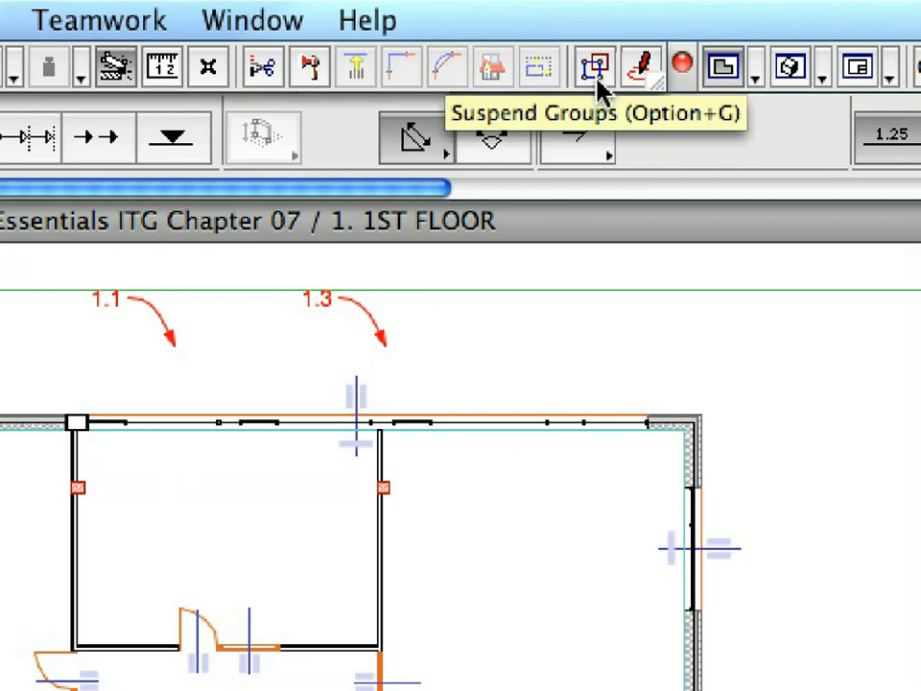
left_click(597, 82)
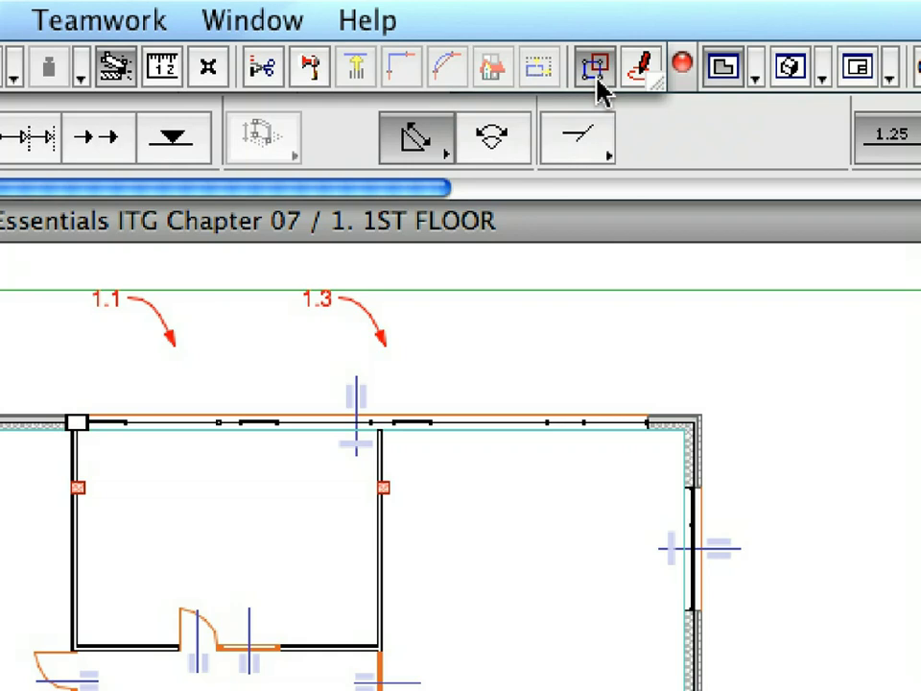
left_click(235, 148)
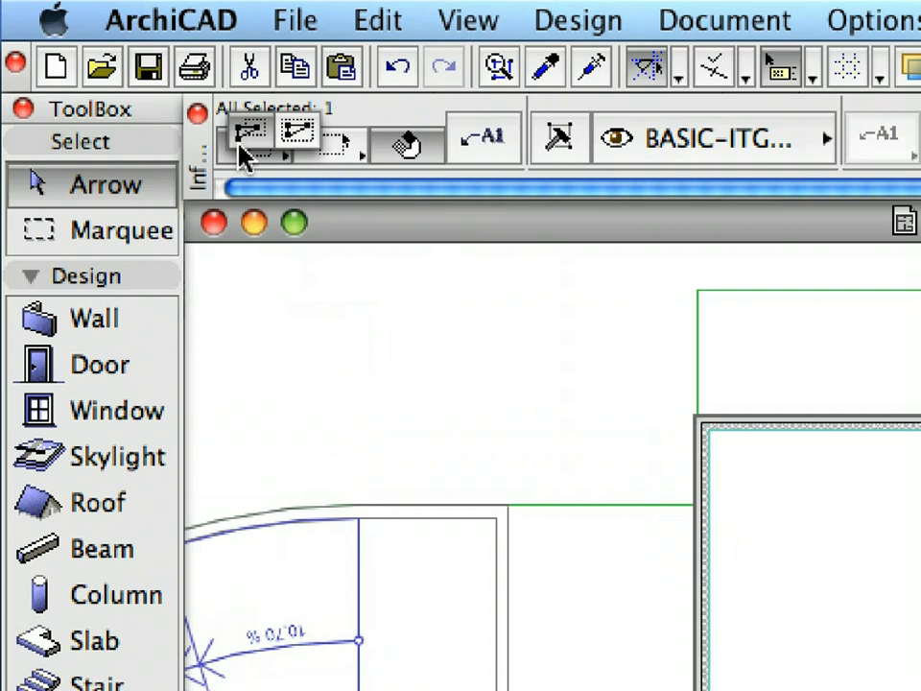
left_click(241, 151)
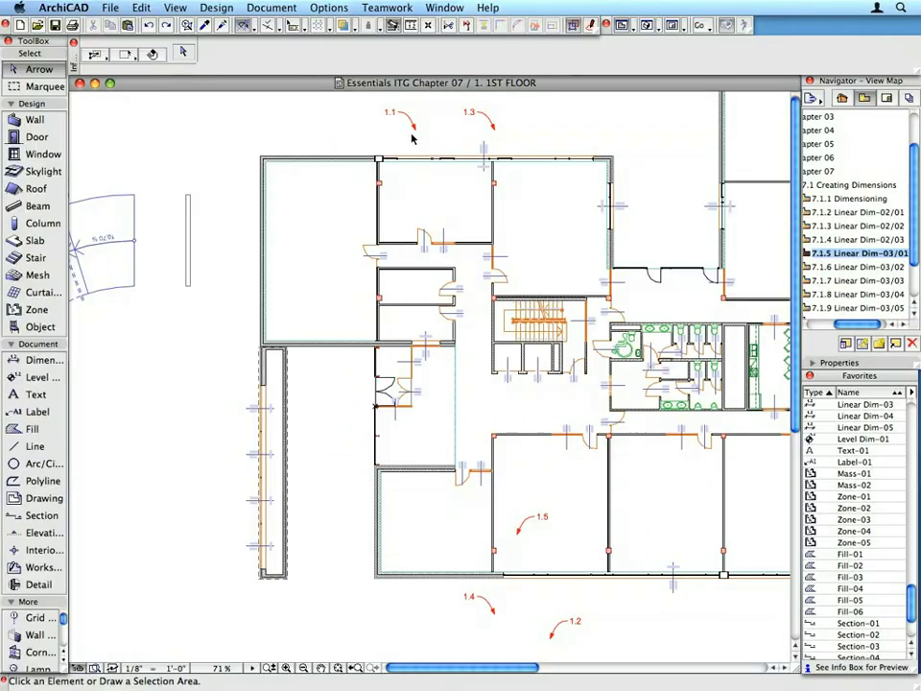
Draw a selection rectangle from above to below the building, selecting 34 elements.
left_click(415, 134)
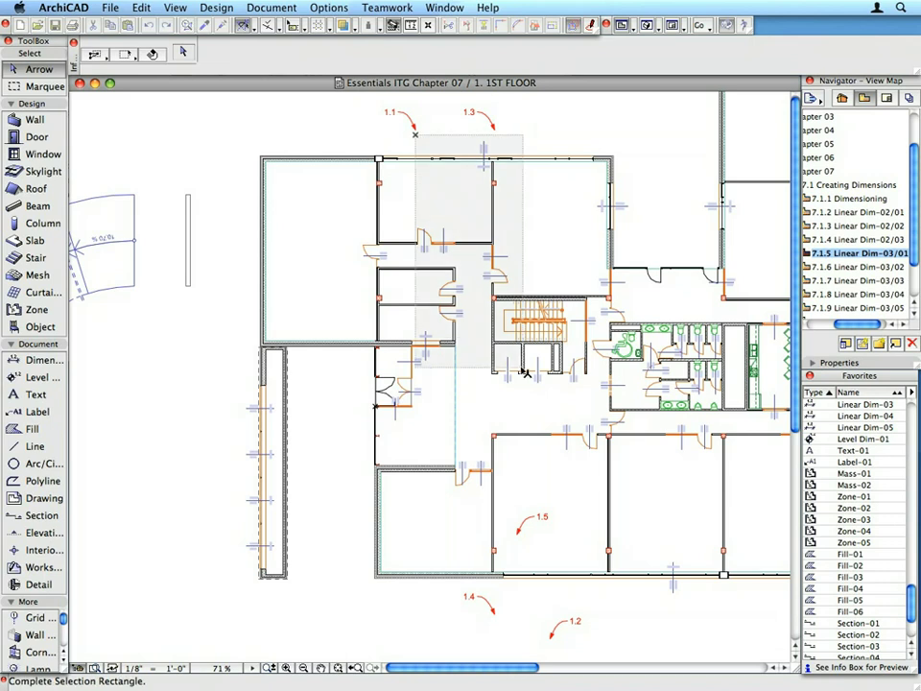
left_click(549, 648)
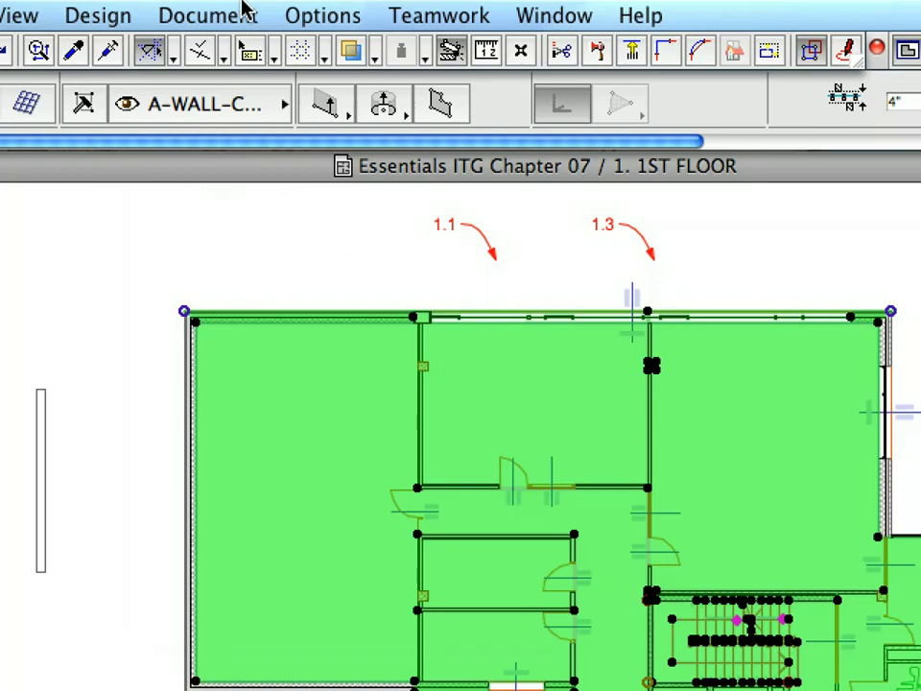
Start Interior Dimensioning on the selected walls, with columns set to Object endpoints.
left_click(284, 8)
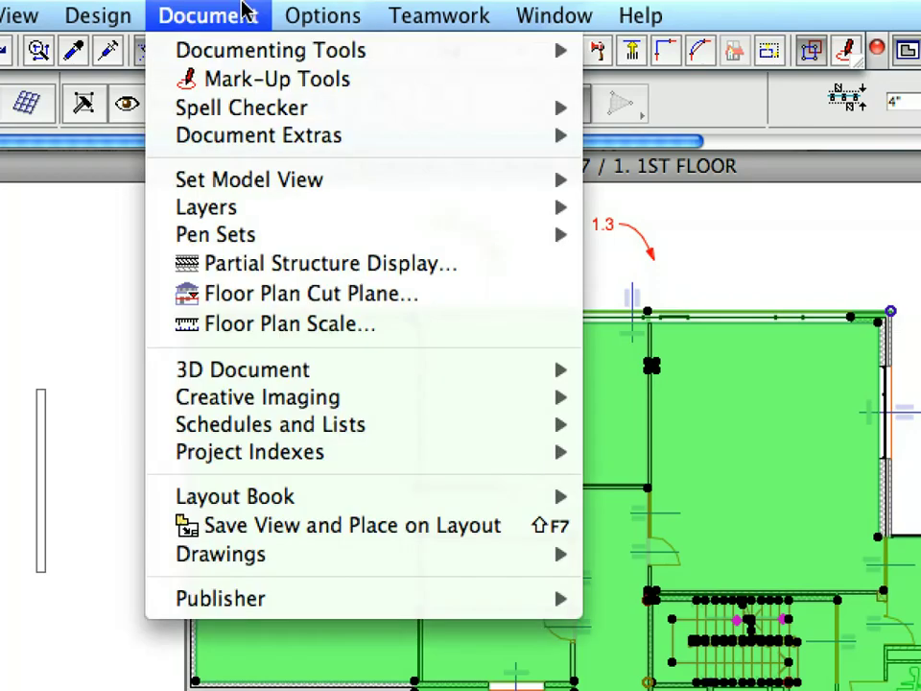
mouse_move(283, 144)
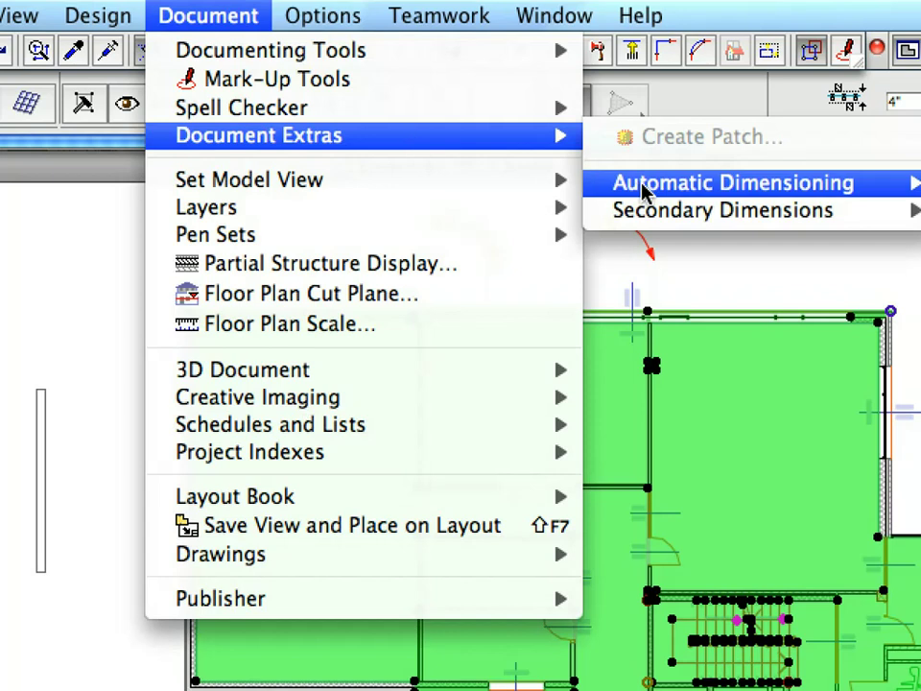
mouse_move(894, 184)
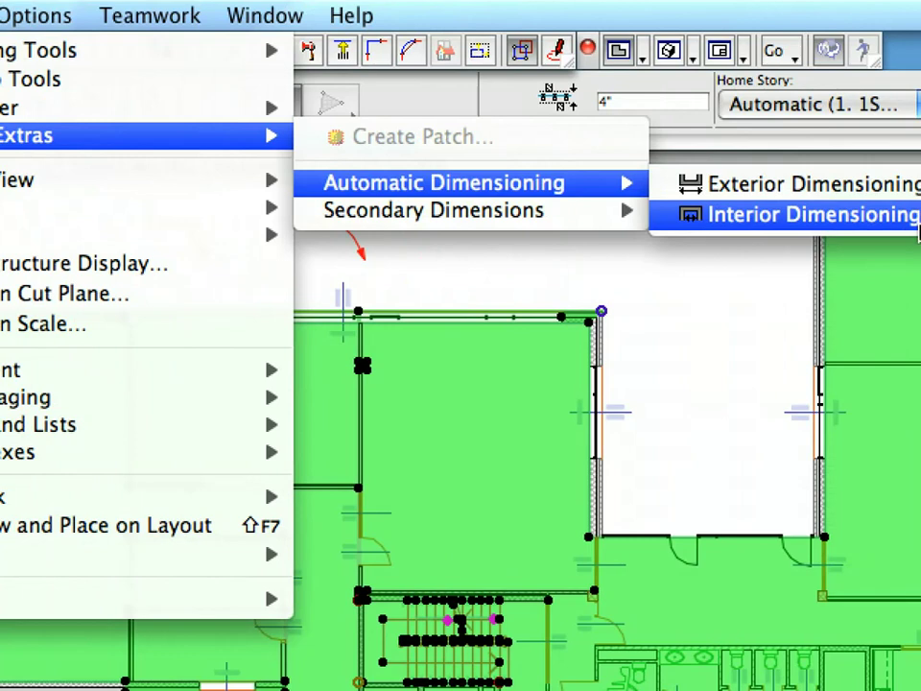
left_click(917, 222)
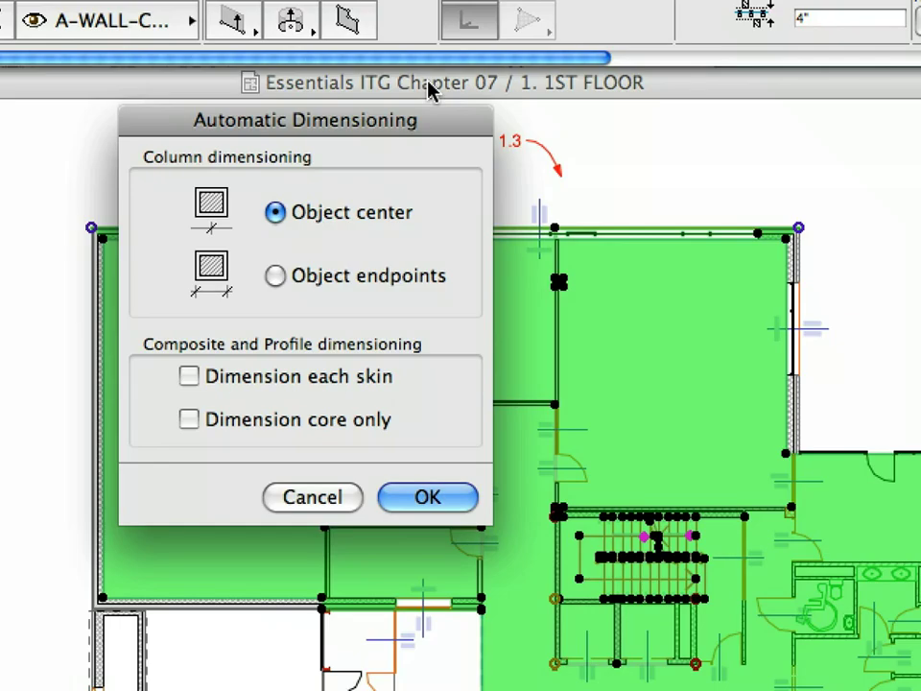
left_click(408, 276)
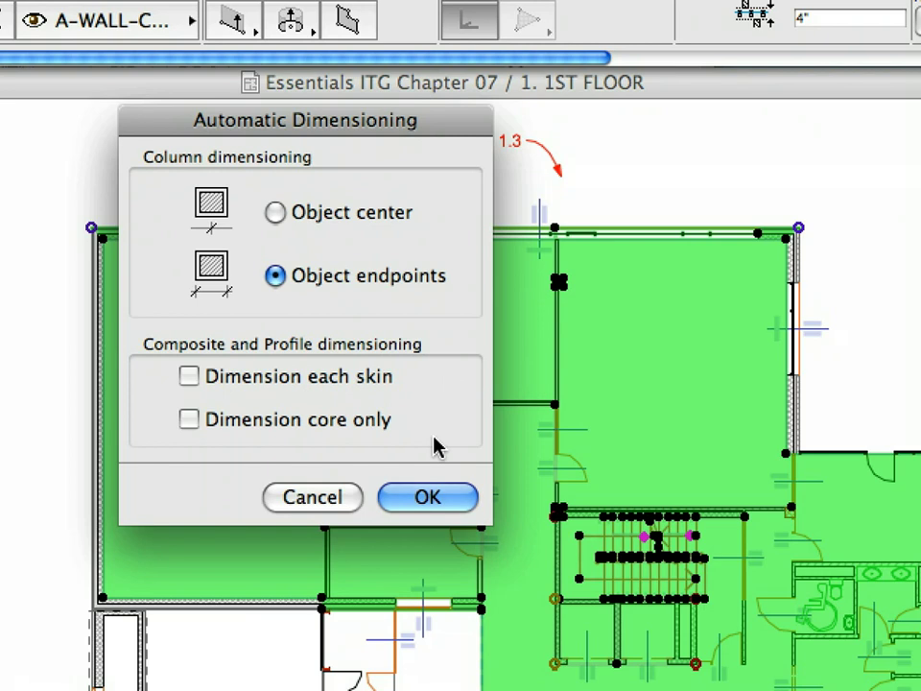
left_click(428, 497)
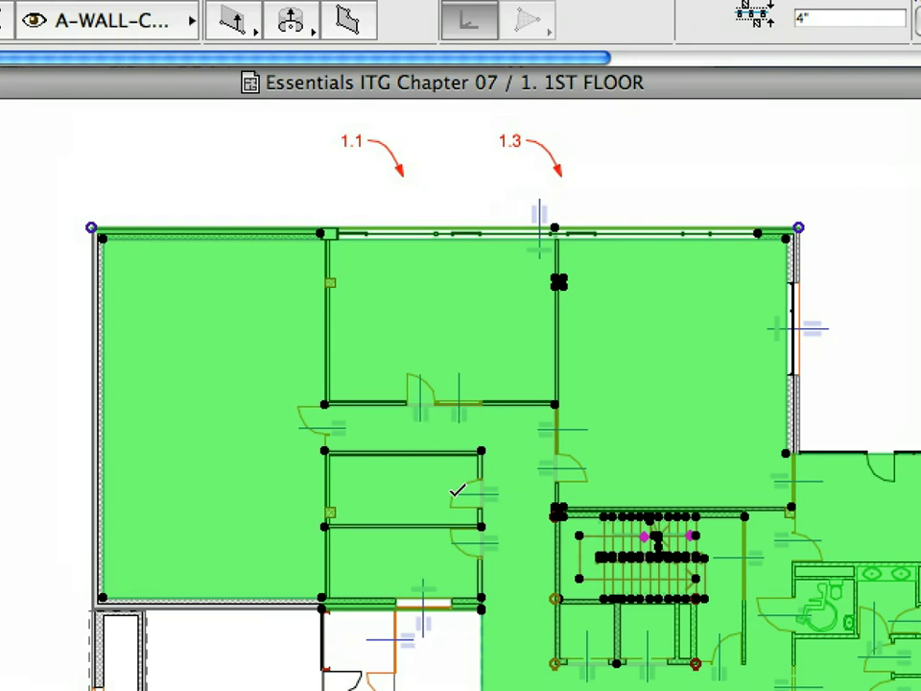
Cut through the walls from marker 1.3 to 1.4 for the interior chain, then deselect everything.
left_click(561, 176)
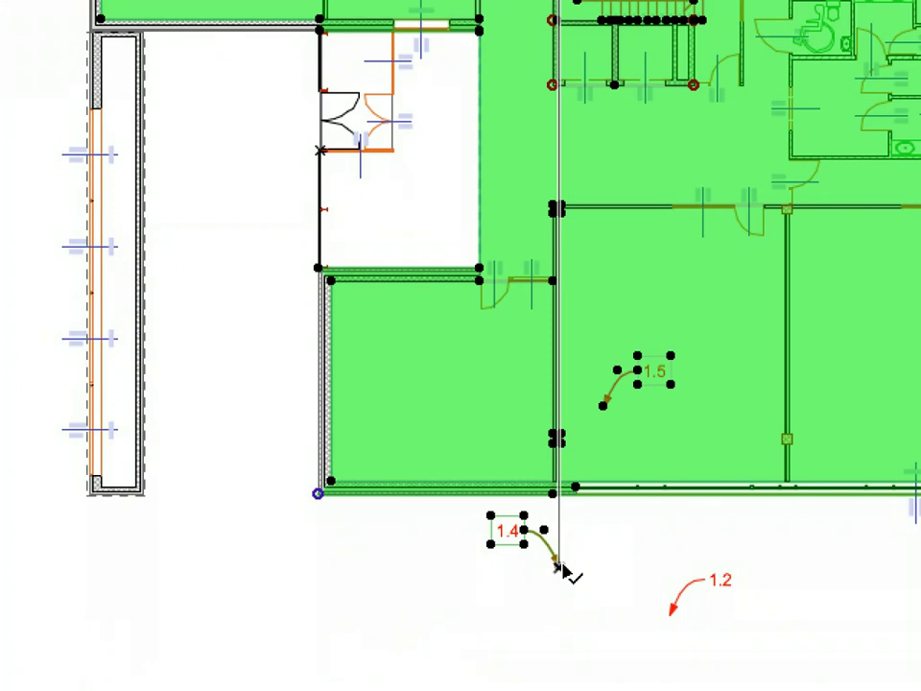
left_click(559, 566)
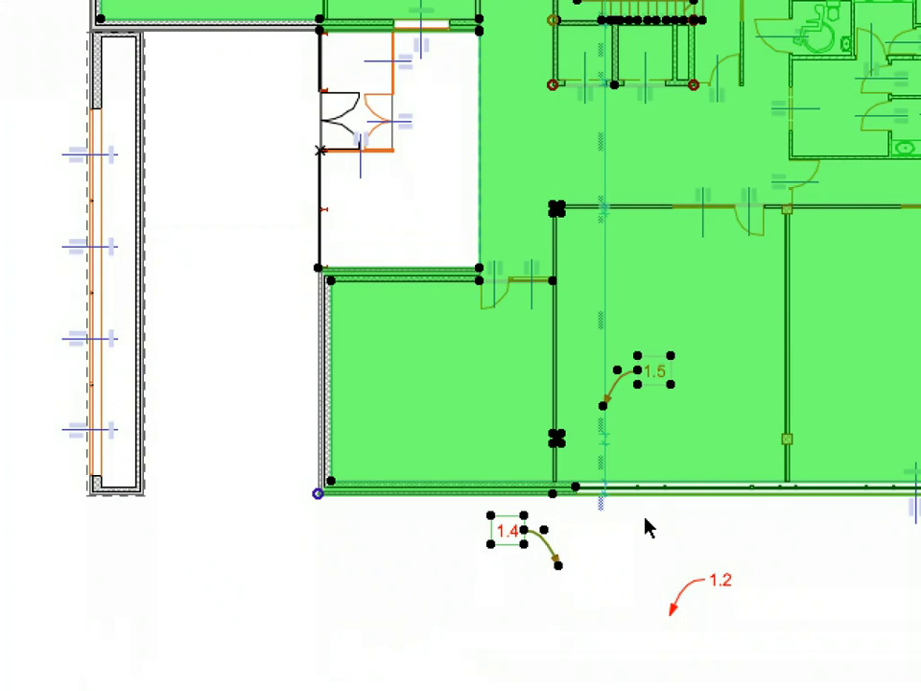
key("Escape")
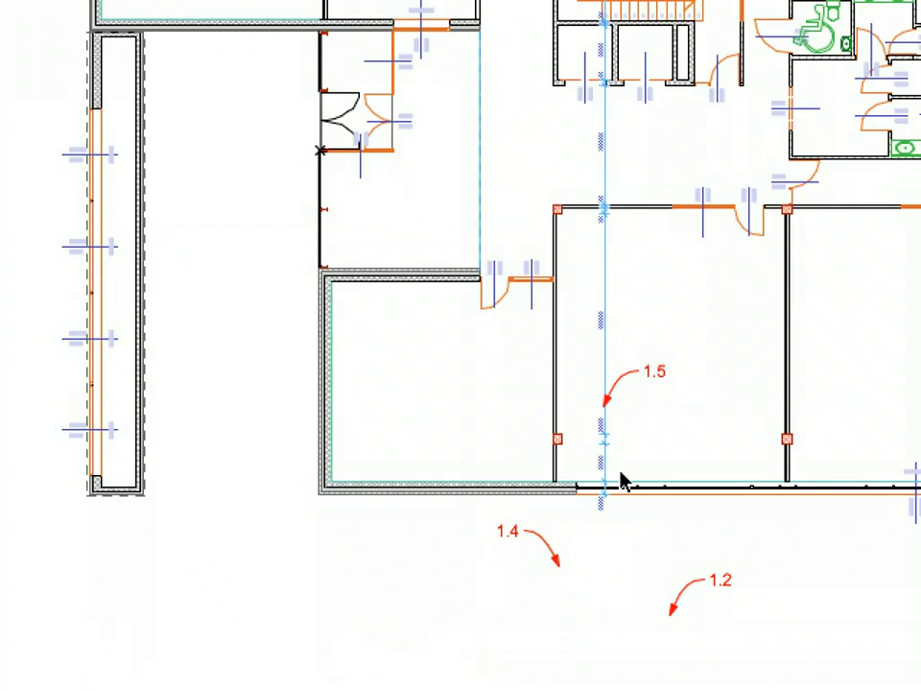
scroll(621, 479, "up", 4)
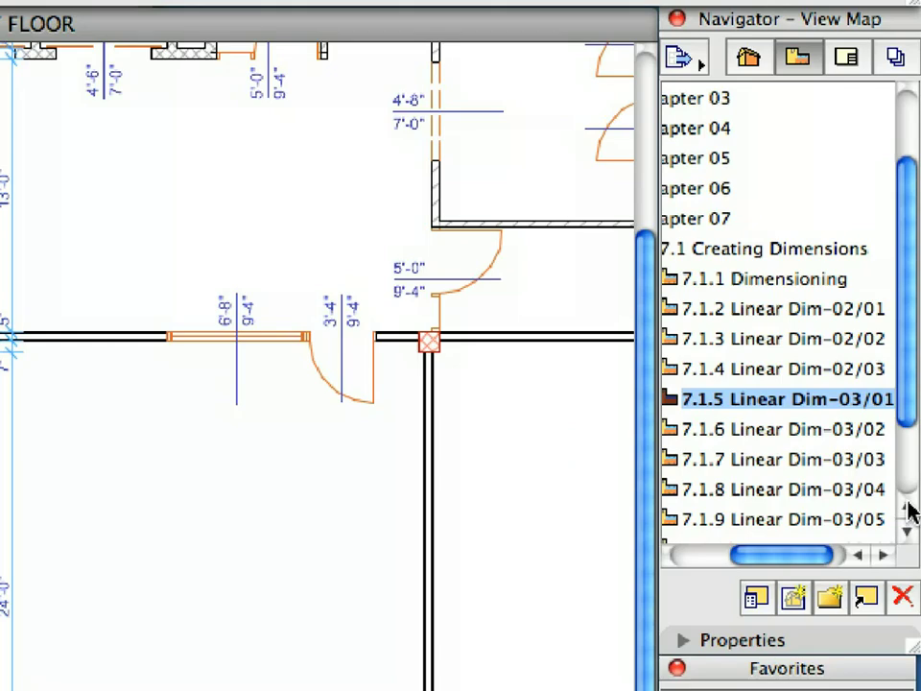
Open the 7.1.6 Linear Dim-03/02 view and marquee-select the building's walls.
left_click(850, 432)
double_click(850, 432)
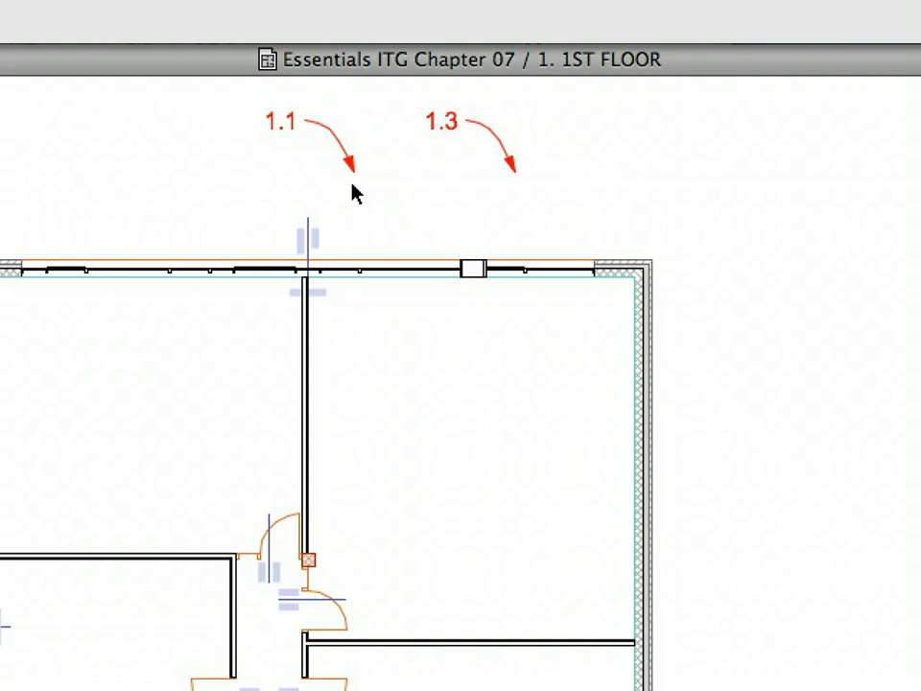
left_click(353, 183)
left_click_drag(539, 515, 633, 557)
left_click(272, 8)
mouse_move(298, 67)
mouse_move(534, 91)
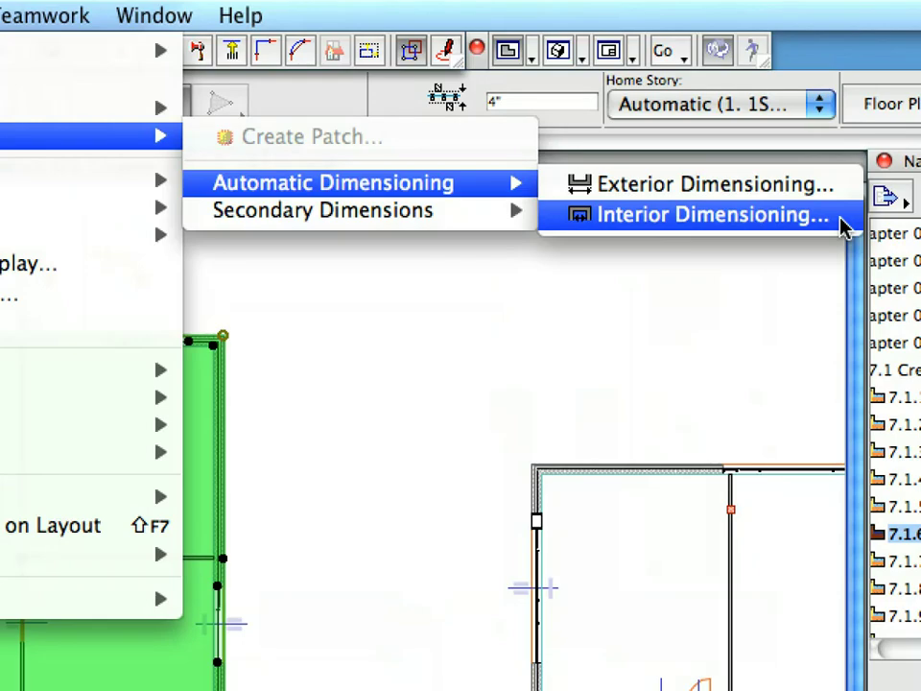
Add an interior chain with Object endpoints, cut from marker 1.3 to 1.4 and placed at 1.5.
left_click(840, 219)
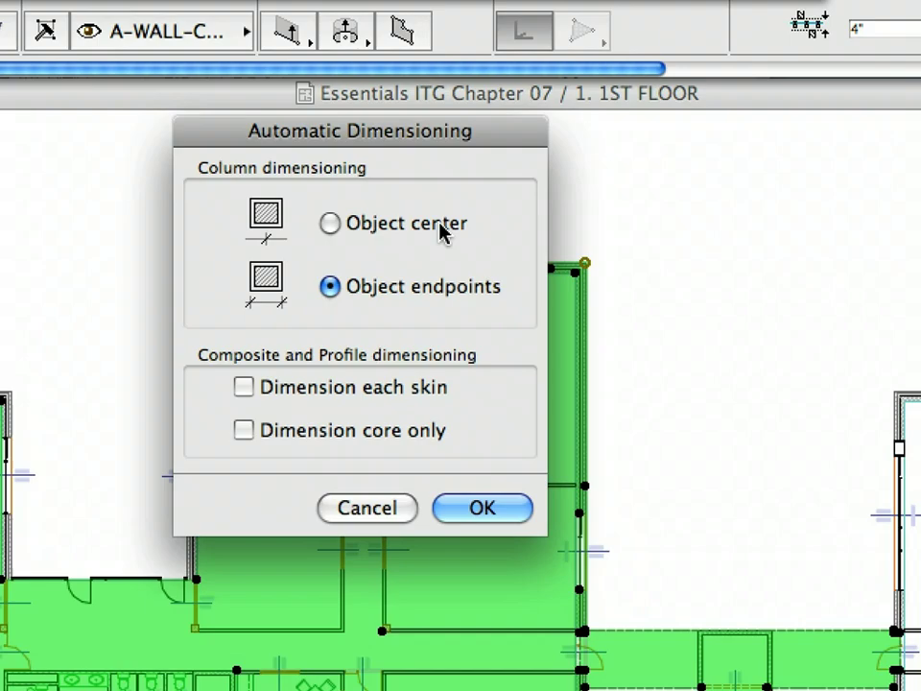
left_click(483, 509)
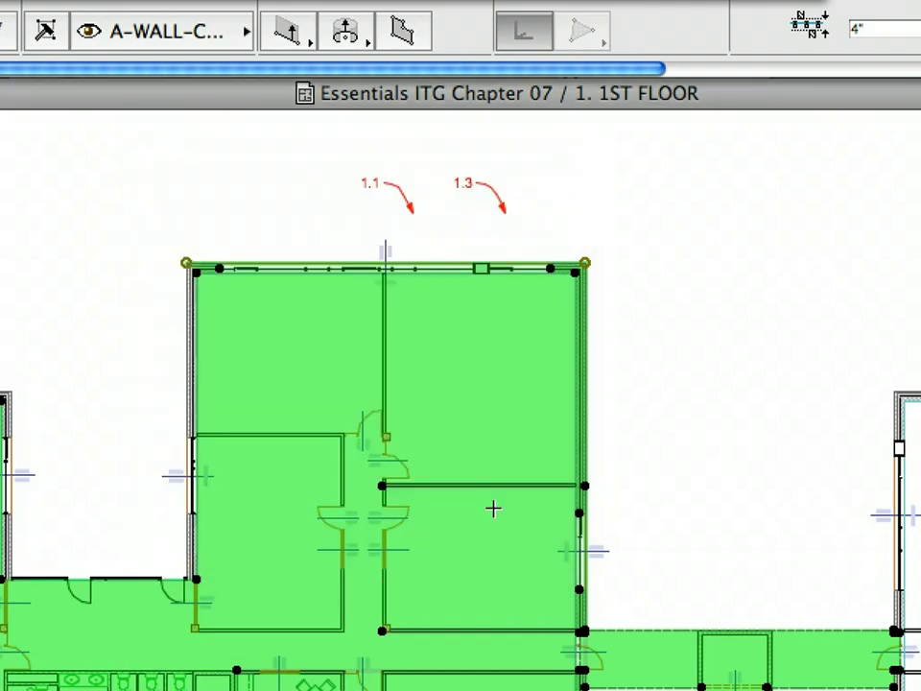
left_click(506, 214)
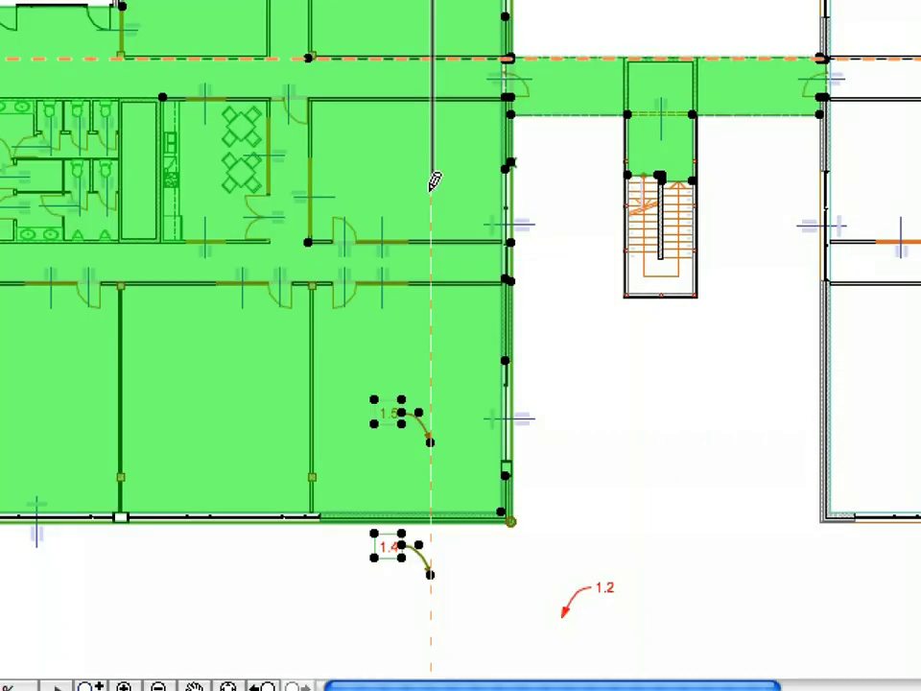
left_click(432, 572)
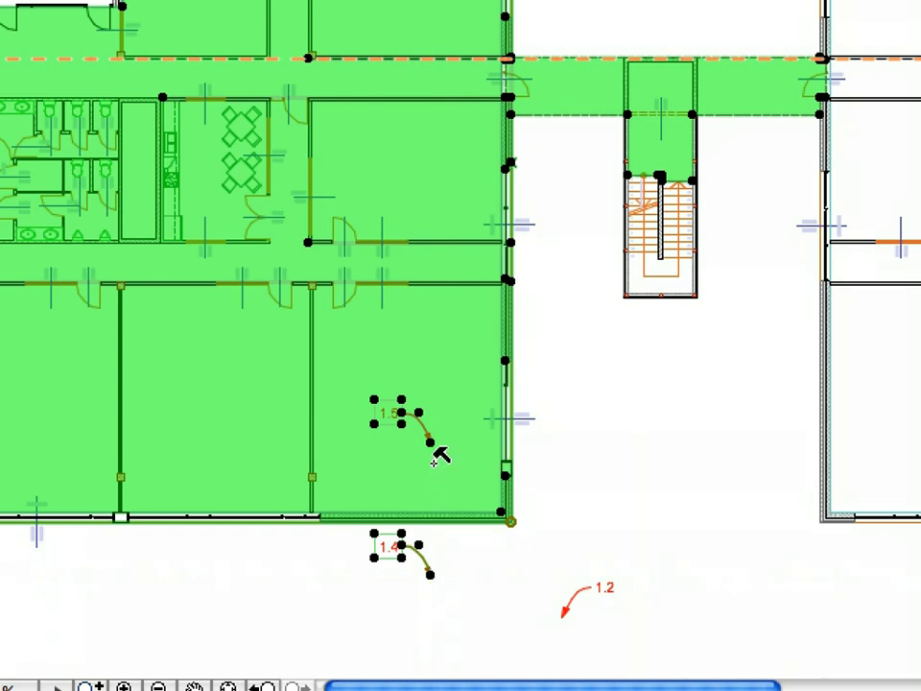
left_click(431, 440)
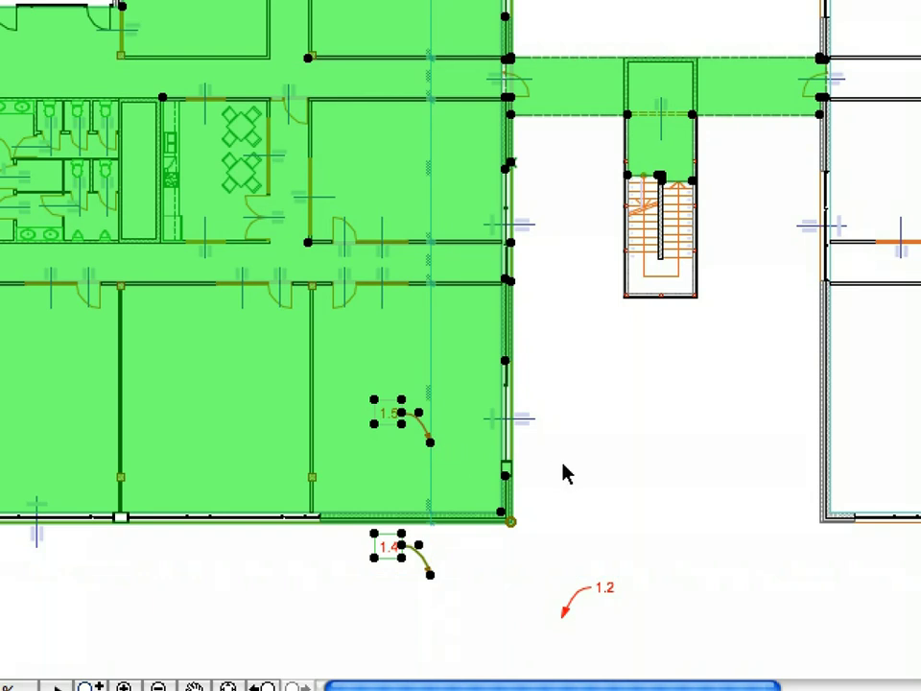
key("Escape")
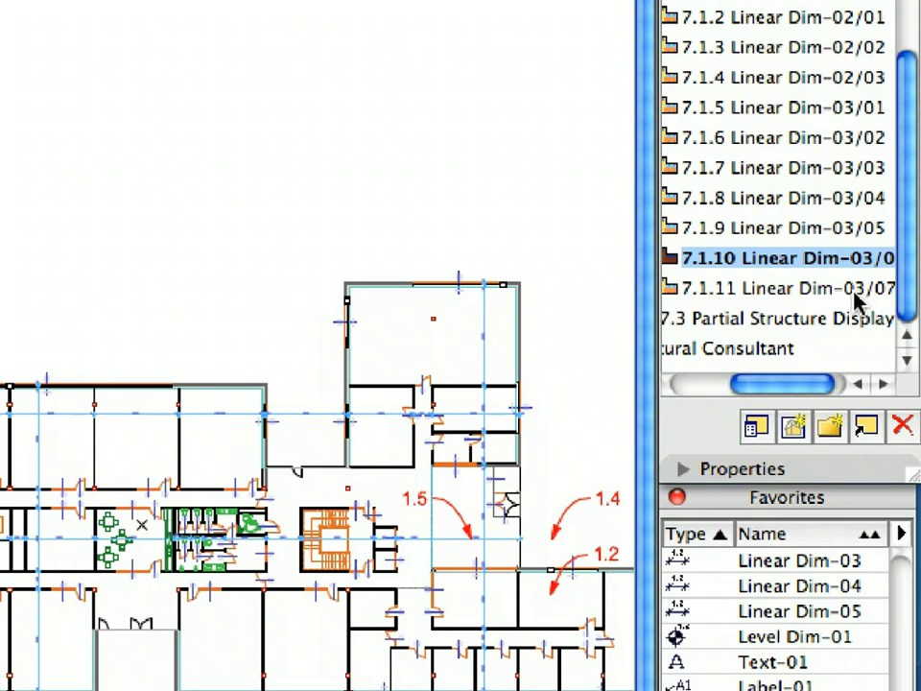
Open the 7.1.11 Linear Dim-03/07 view, select the whole plan, and start Interior Dimensioning.
double_click(852, 291)
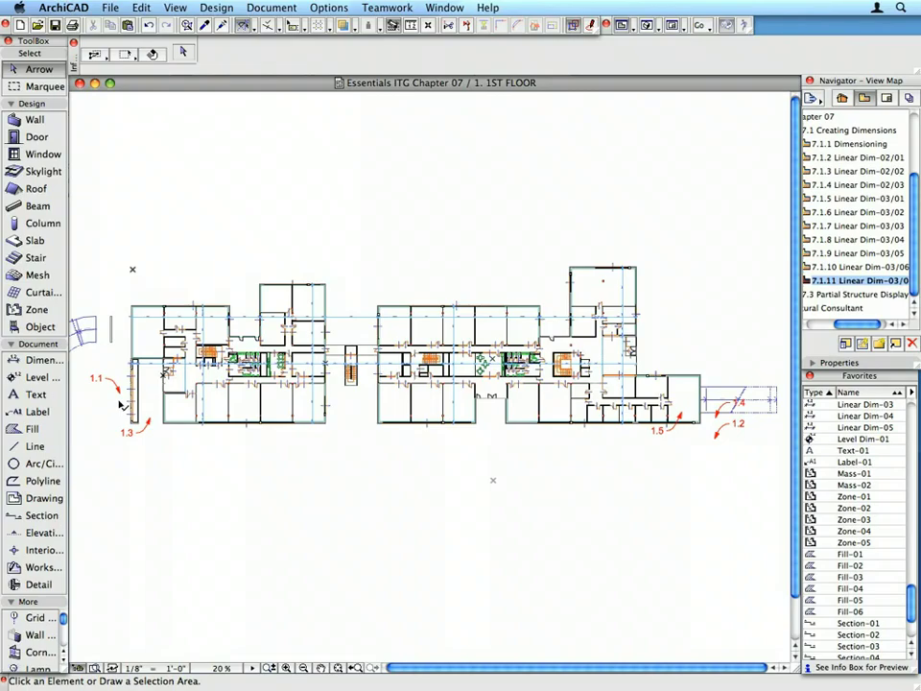
left_click_drag(119, 401, 711, 445)
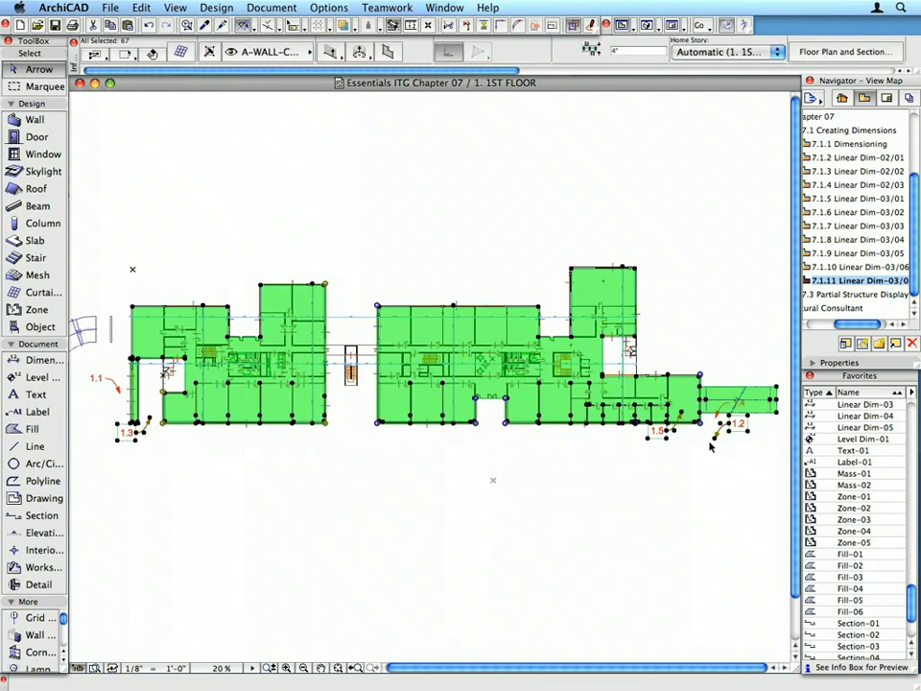
left_click(275, 10)
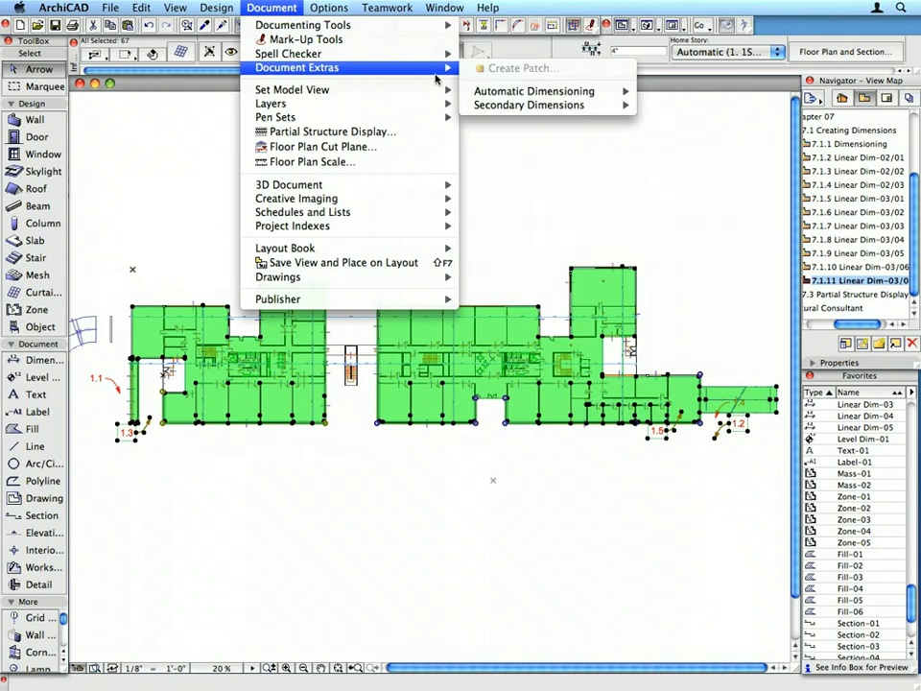
mouse_move(497, 95)
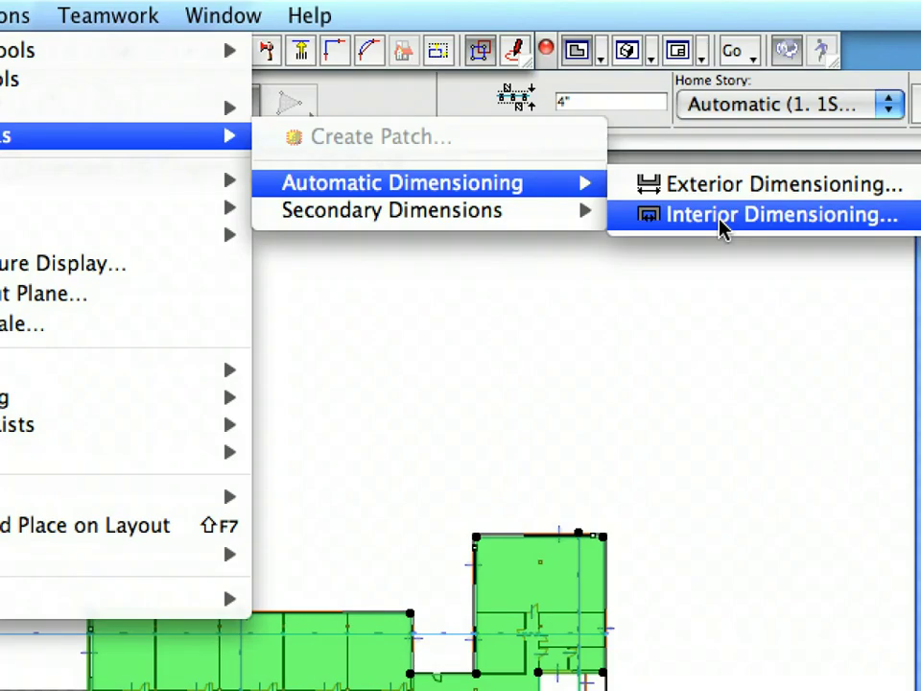
left_click(722, 227)
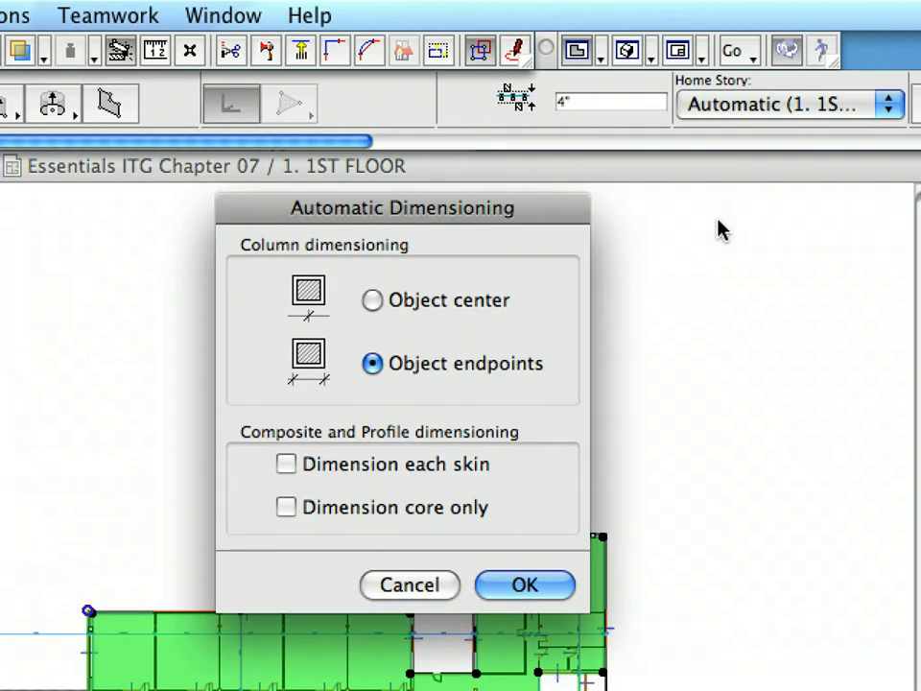
left_click(528, 587)
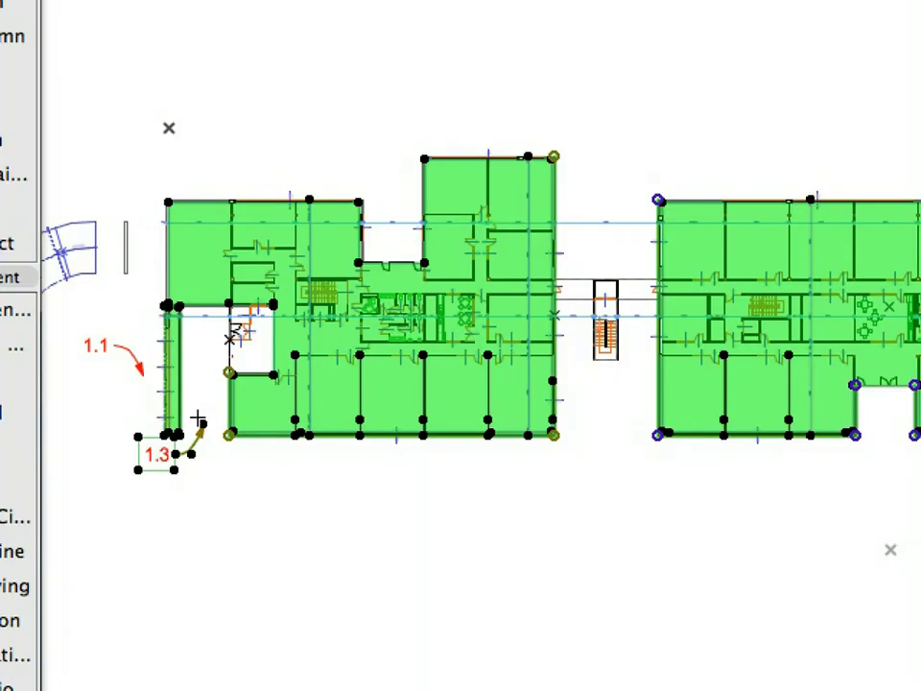
Abandon the started cut line along the building's bottom and deselect the plan.
left_click(205, 423)
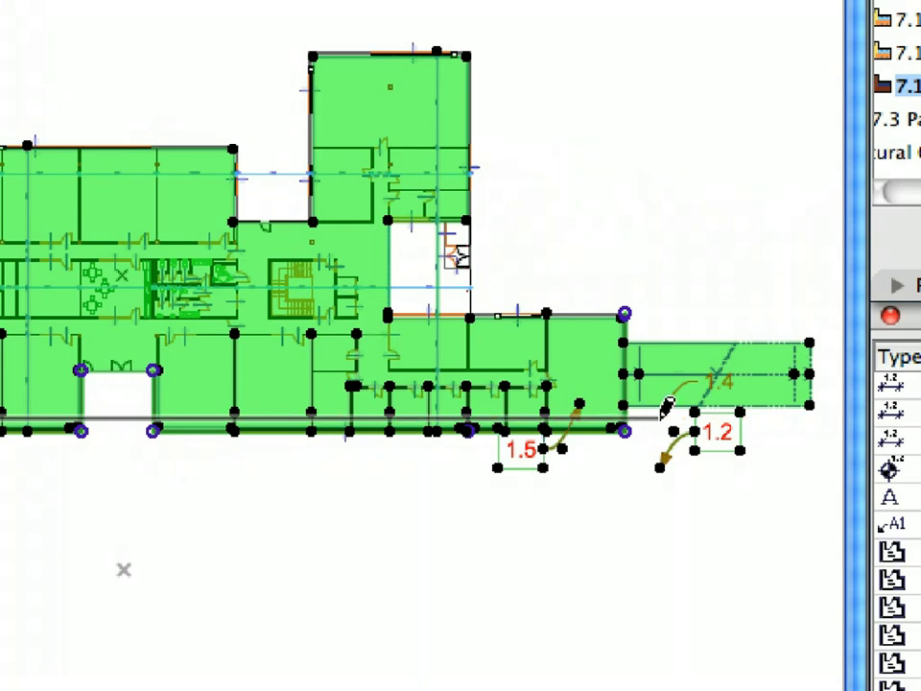
key("Escape")
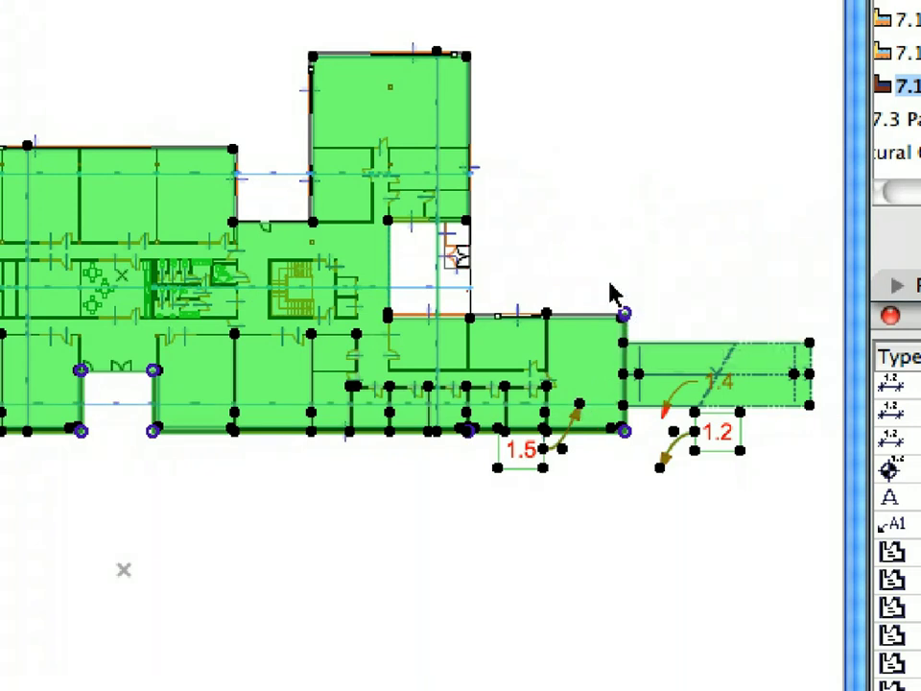
key("Escape")
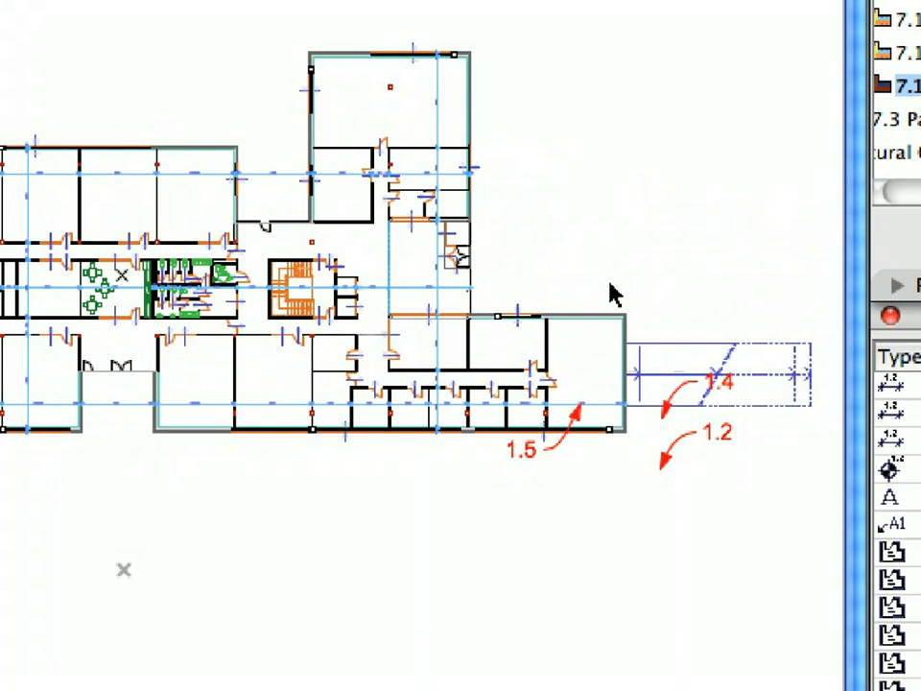